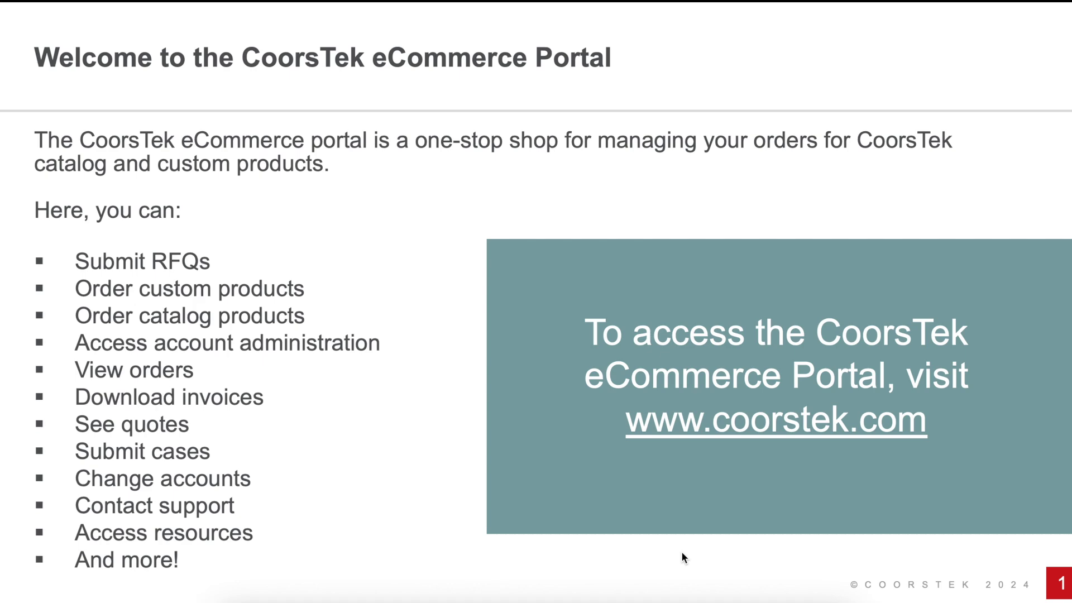
click(702, 428)
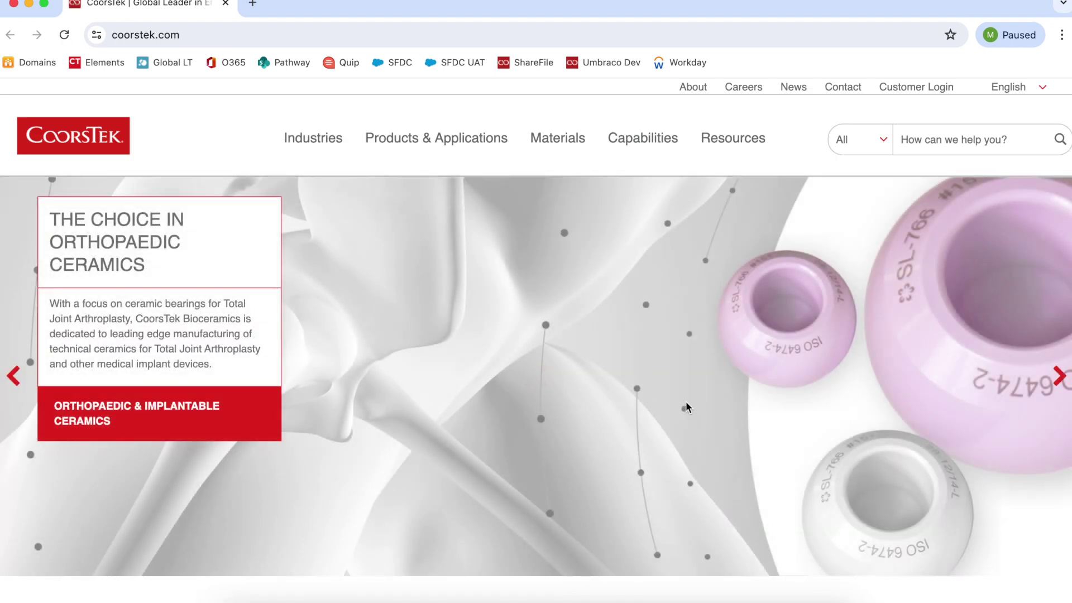
mouse_move(467, 146)
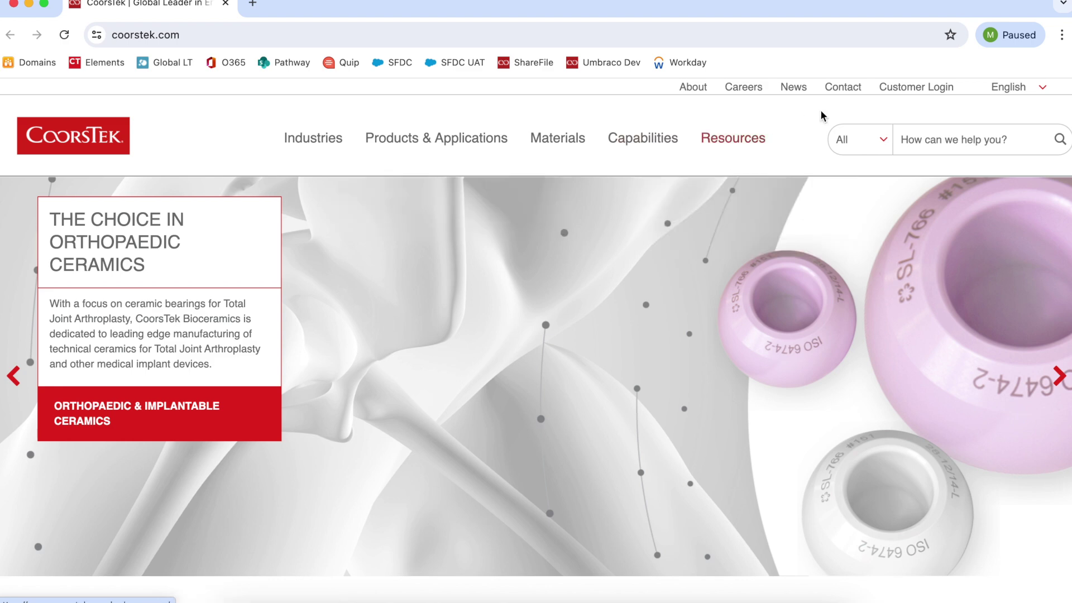
click(896, 88)
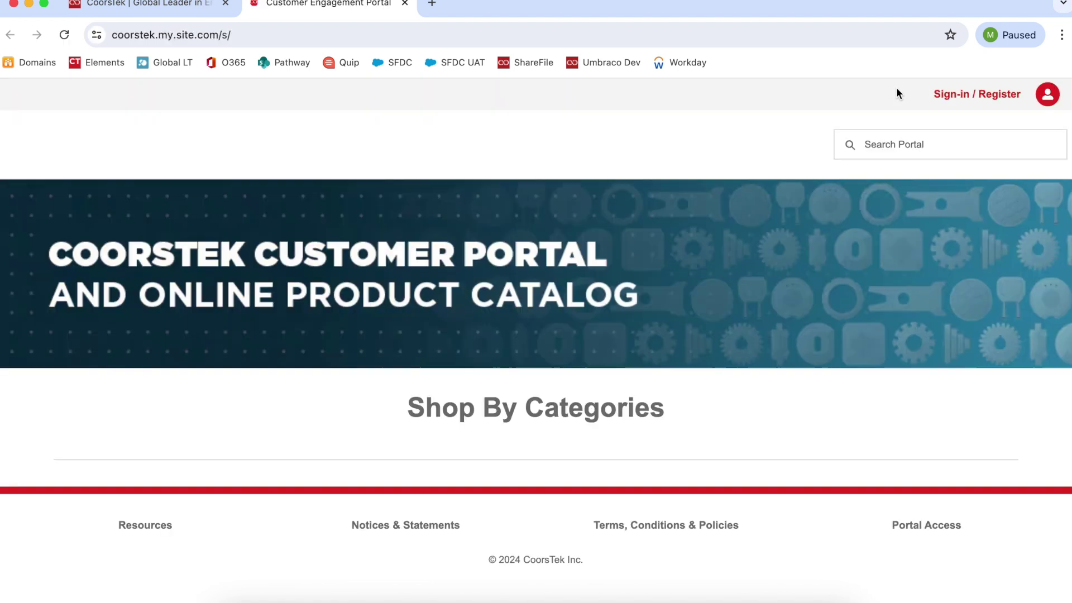
- Go to the Sign-in / Register page and select the empty Username field
click(942, 96)
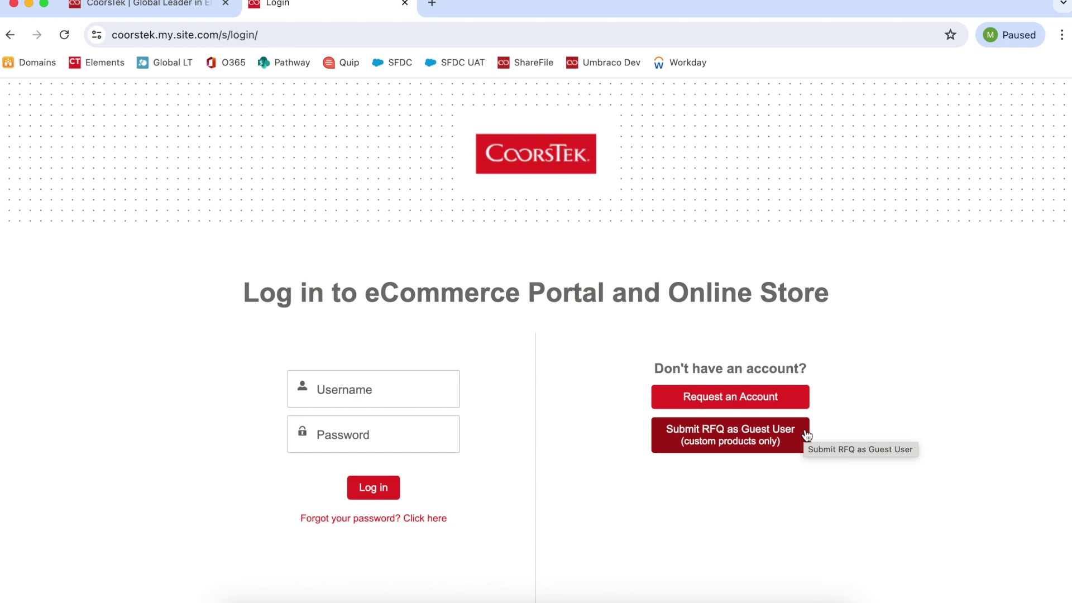
click(401, 396)
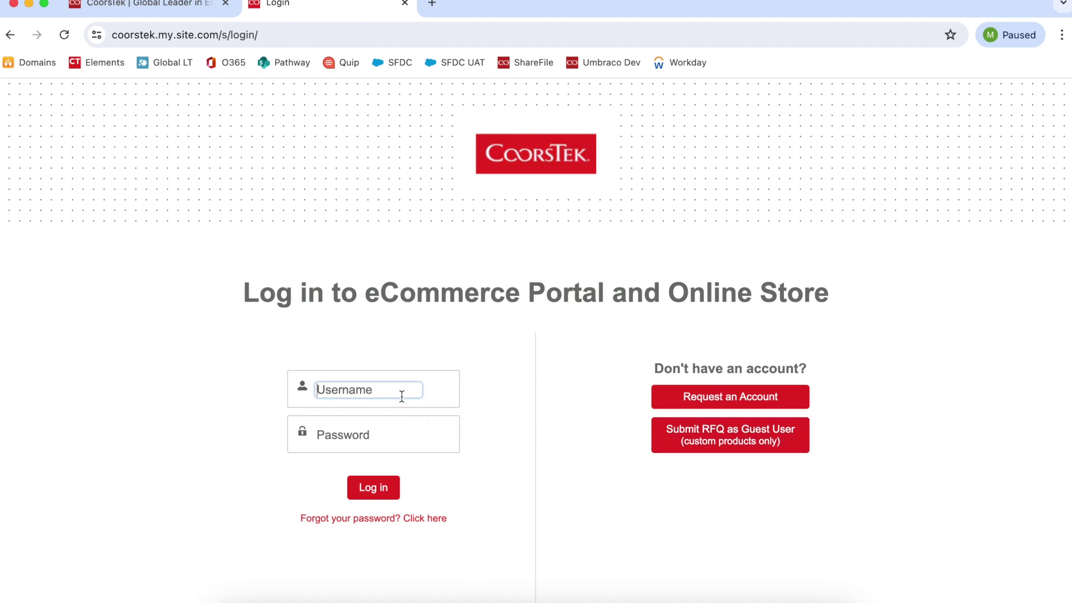
- Log in with the account's e-mail username and password
click(368, 435)
text(********)
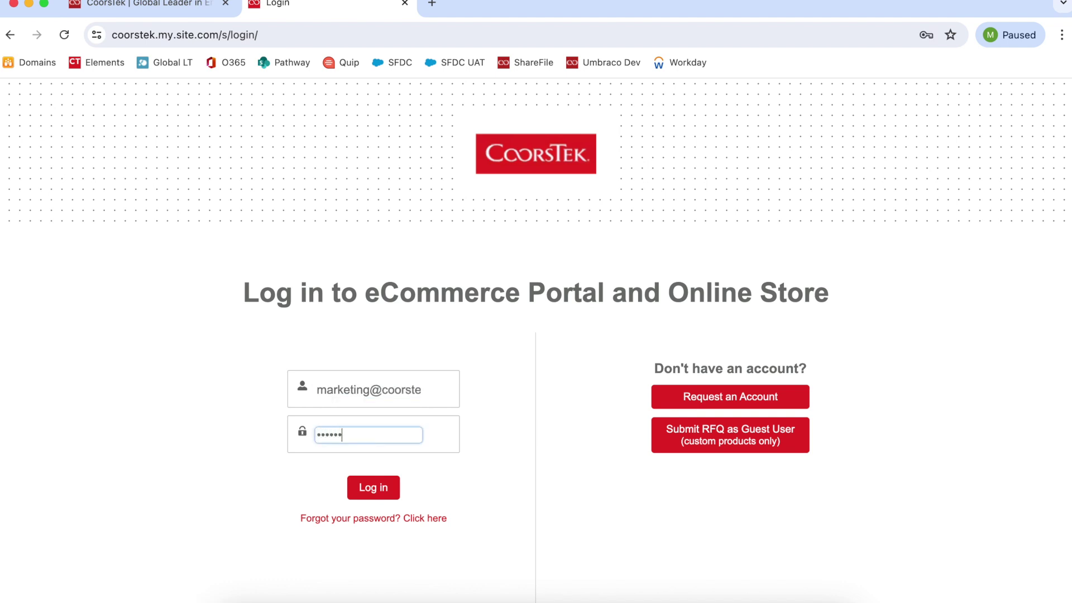
click(389, 488)
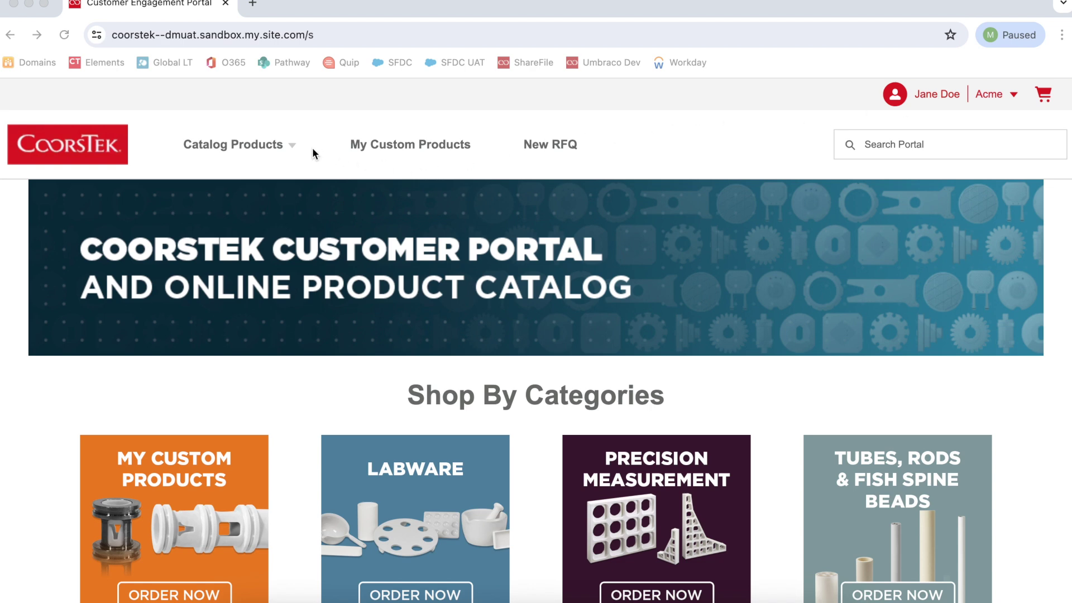
- Expand Catalog Products to Tubes, Rods & Fish Spine Beads, showing Tubes, Rods and Fish Spine Beads
click(268, 149)
mouse_move(265, 166)
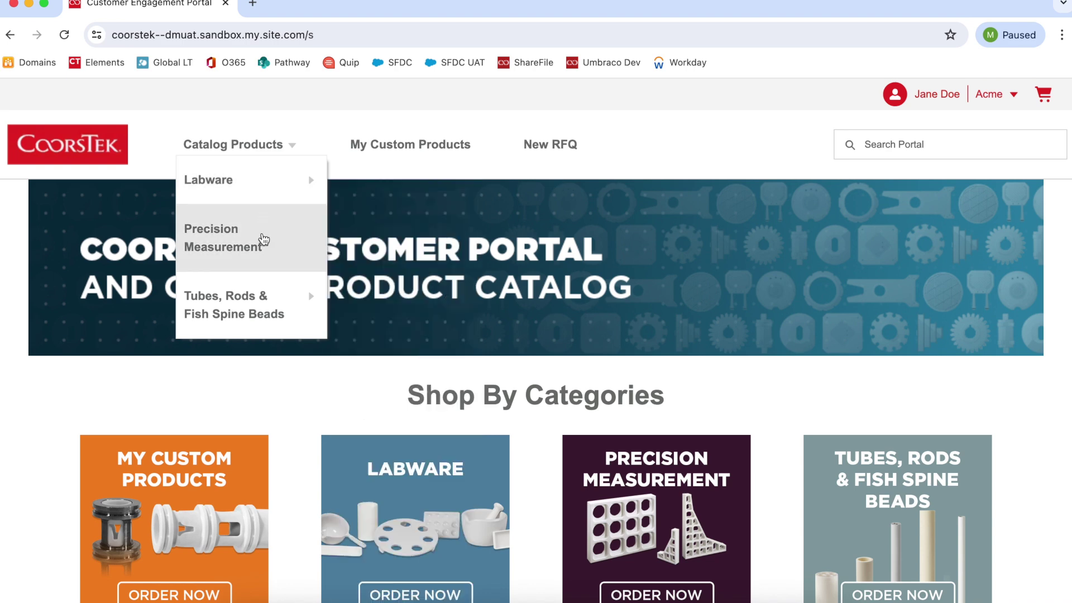
mouse_move(263, 303)
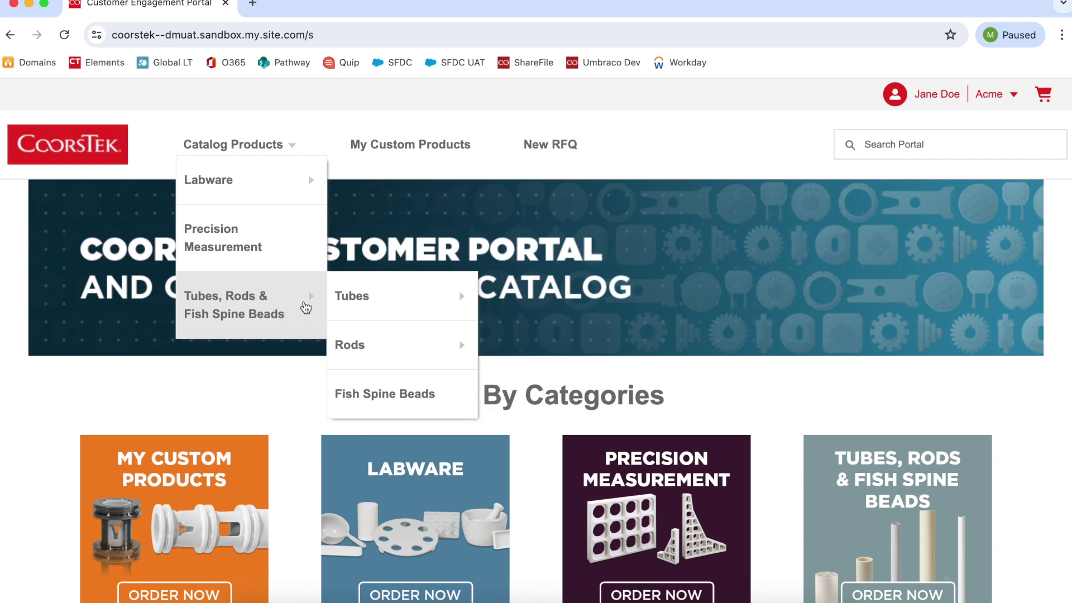
mouse_move(350, 299)
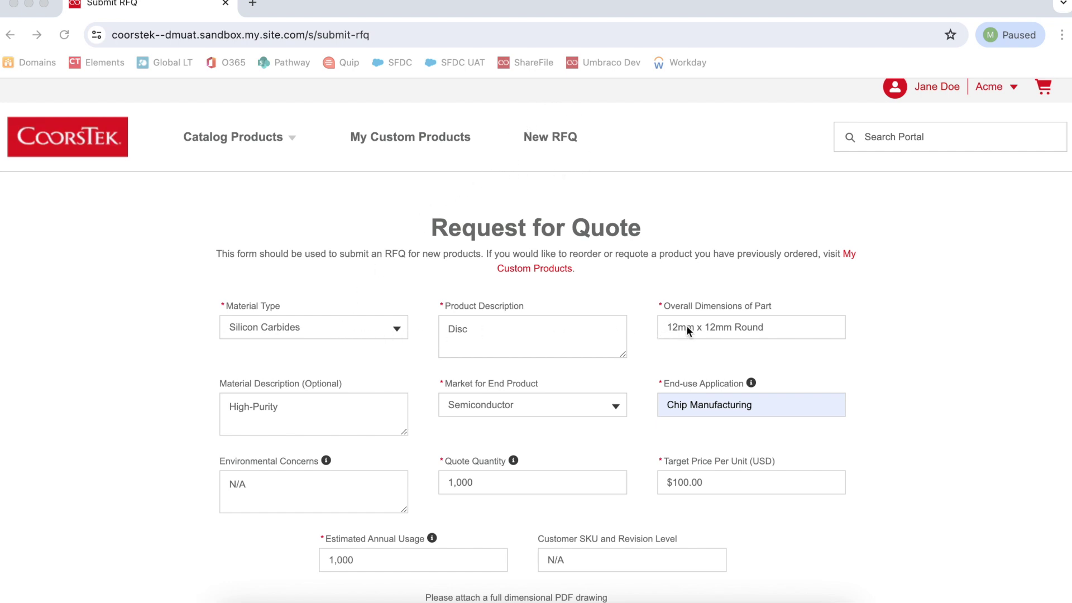
- Continue the filled RFQ for the 12mm x 12mm Silicon Carbides disc to its review summary
scroll(685, 325, down, 3)
scroll(686, 328, down, 2)
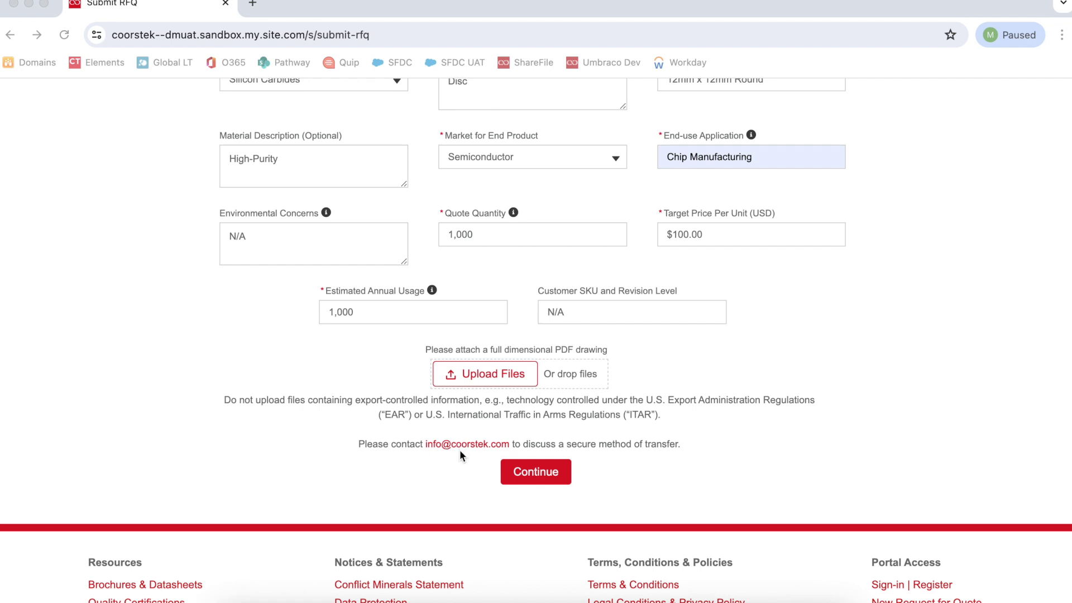
click(522, 469)
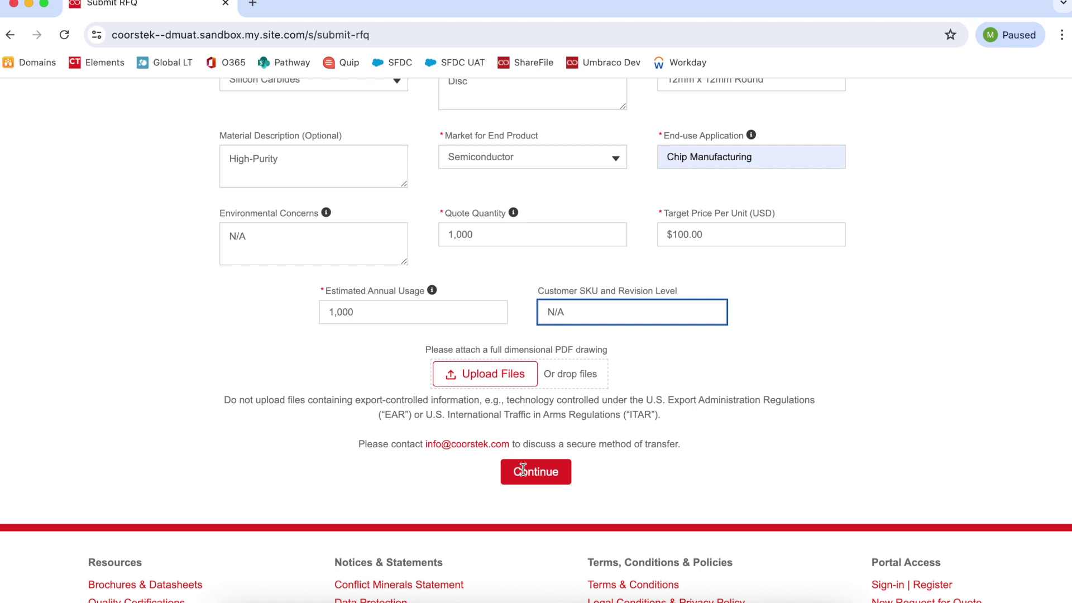
click(523, 470)
scroll(522, 474, down, 2)
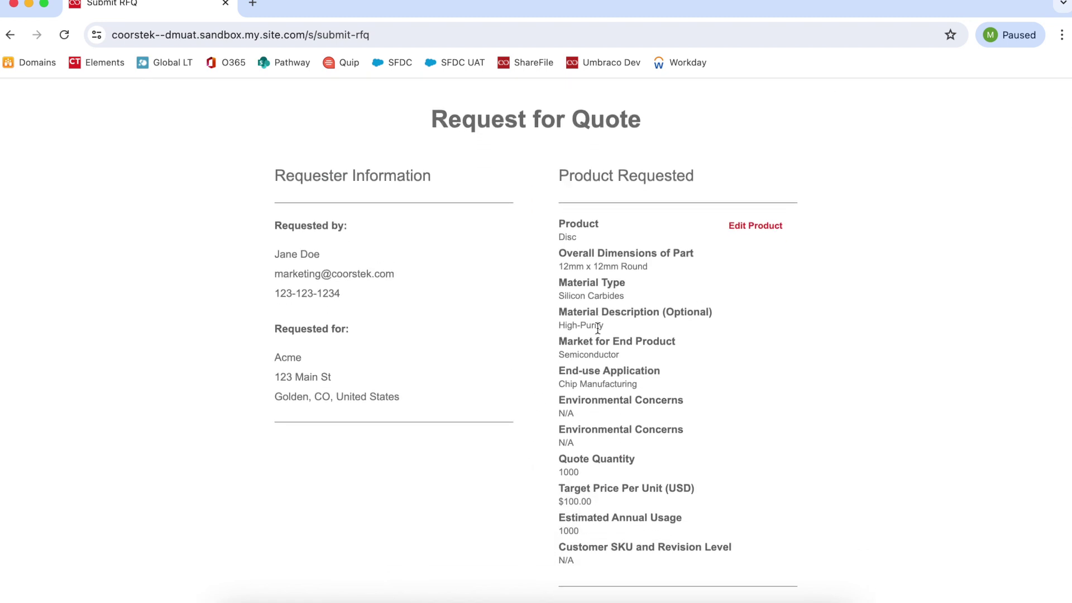
- Submit the Silicon Carbides disc quote request and go to My Custom Products
scroll(604, 458, down, 1)
scroll(604, 459, down, 2)
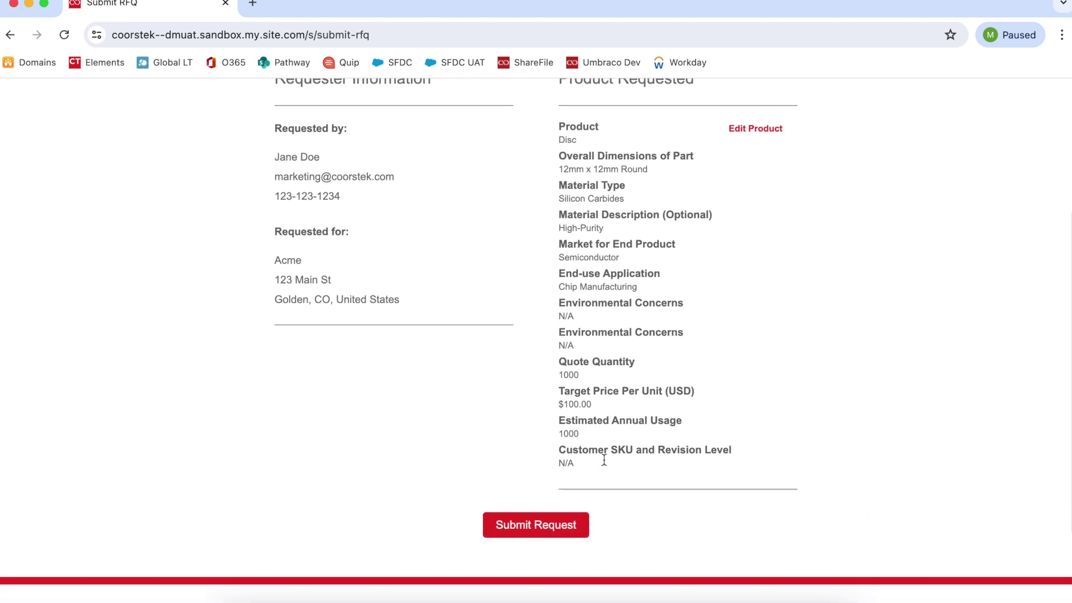
click(553, 504)
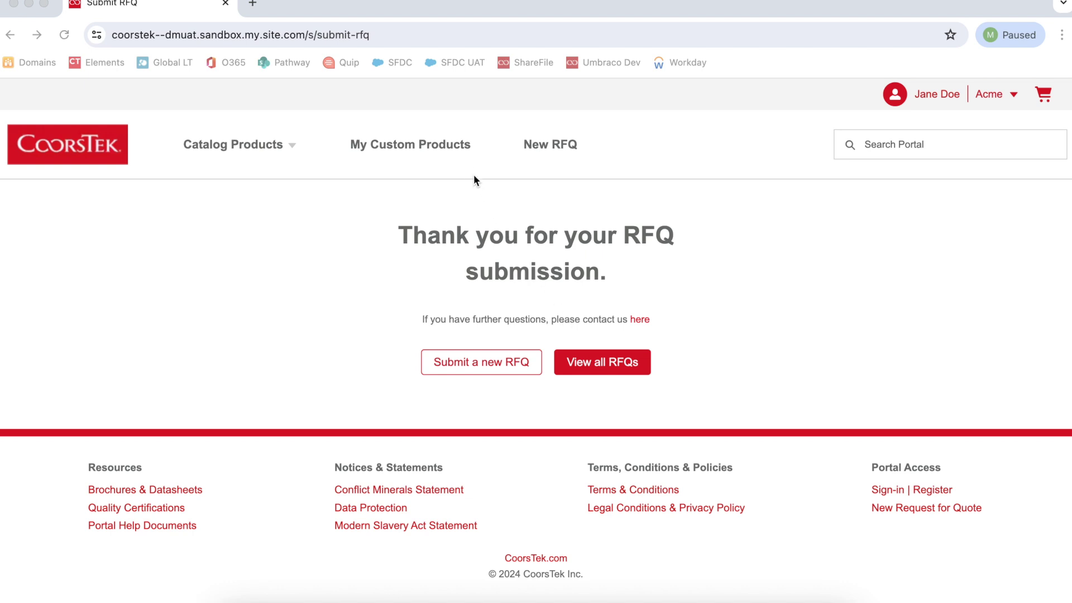
click(452, 147)
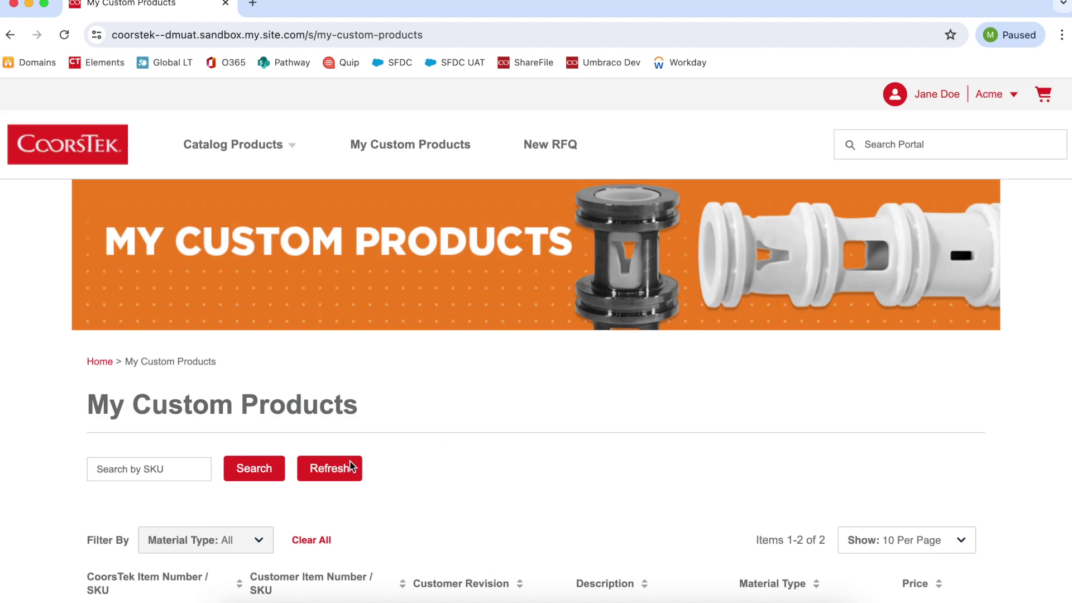
- Review the two custom products, then open My Orders from the account menu
scroll(346, 494, down, 4)
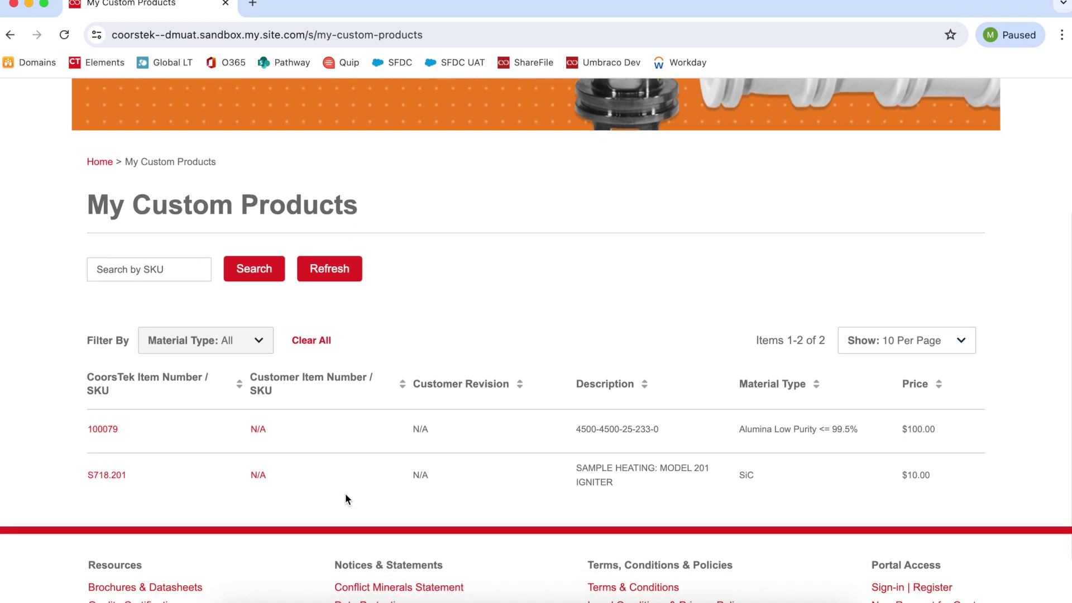
scroll(345, 494, up, 4)
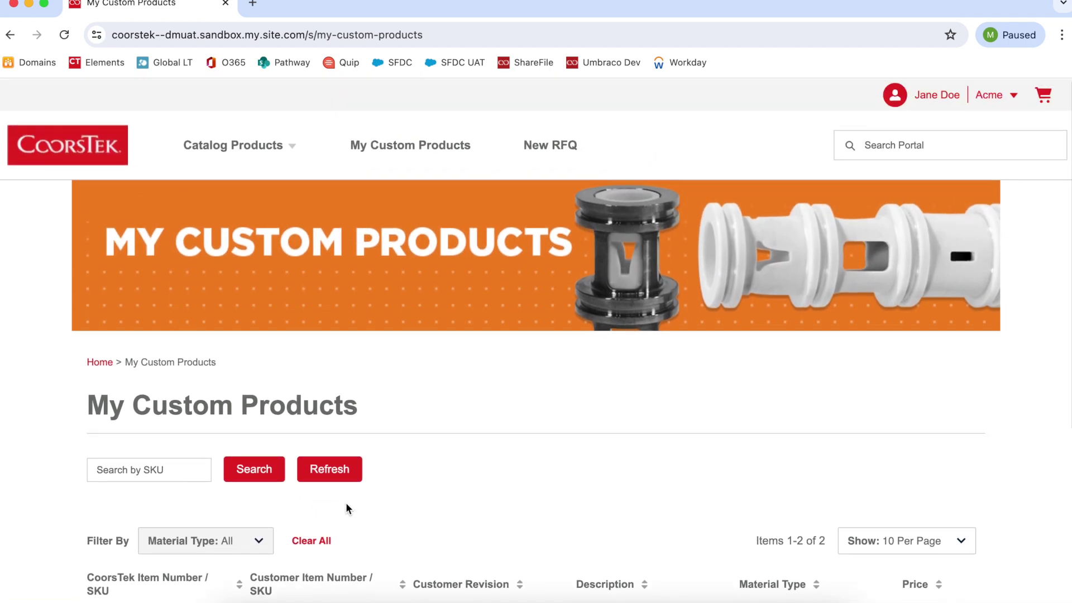
click(989, 95)
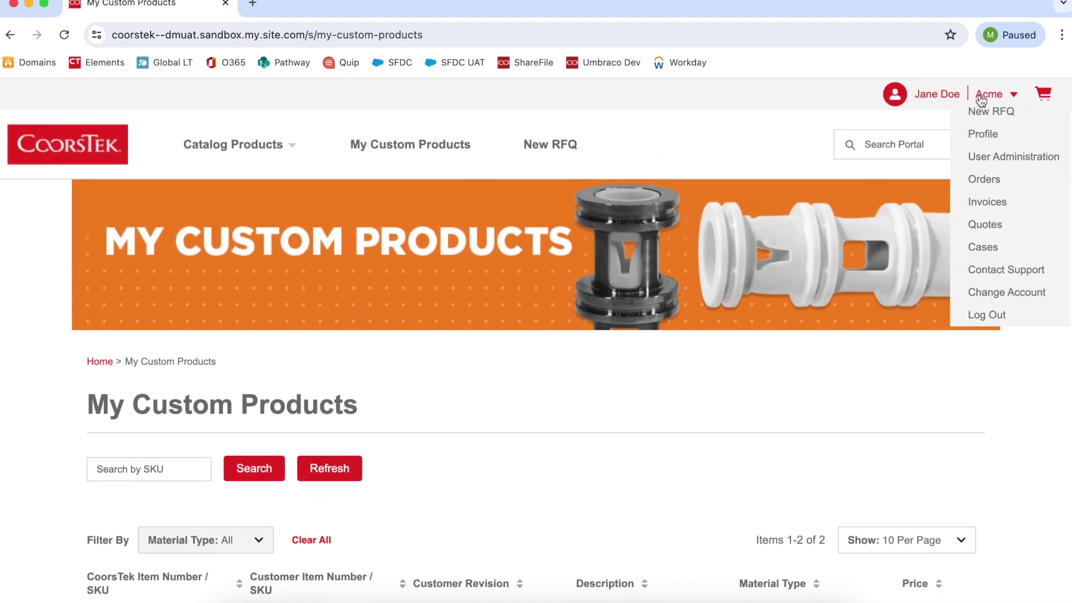
click(984, 179)
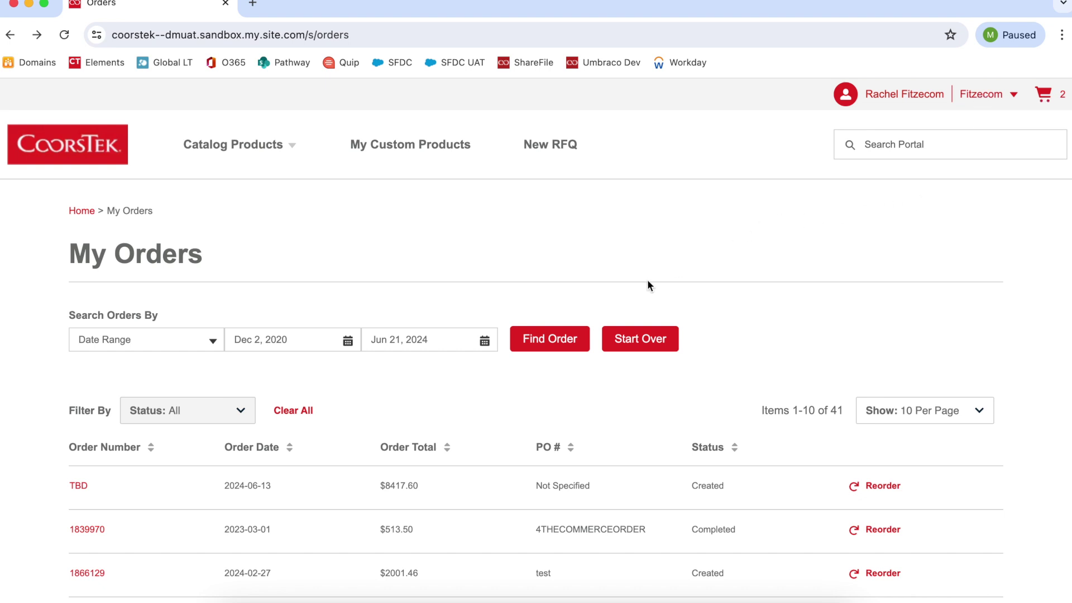
- Scan the 41-order list and open details of the completed 3/1/2023 RSB TUBE order
scroll(534, 435, down, 5)
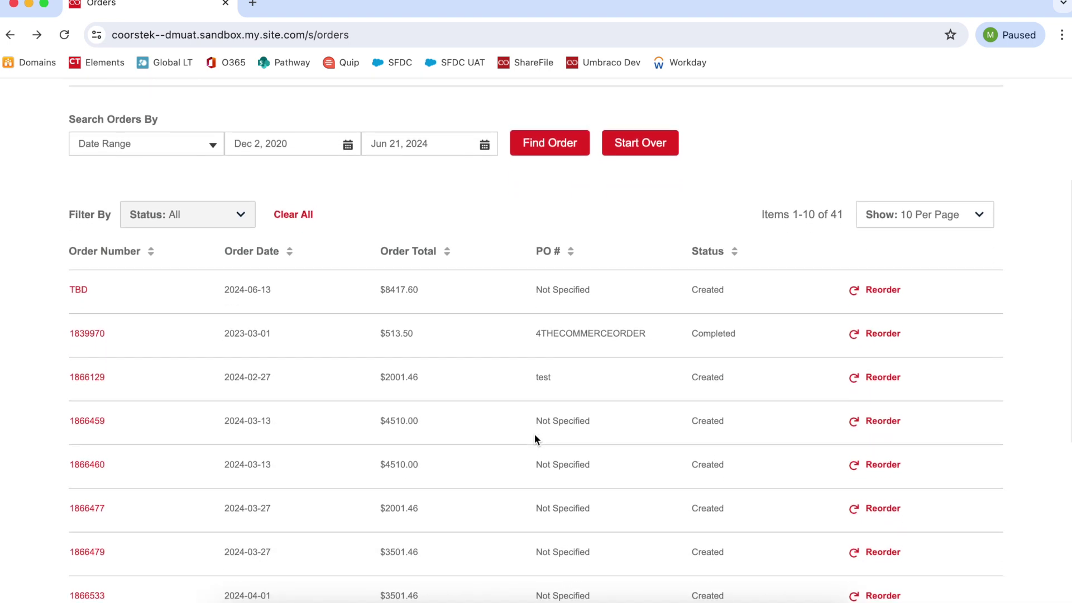
scroll(534, 436, up, 5)
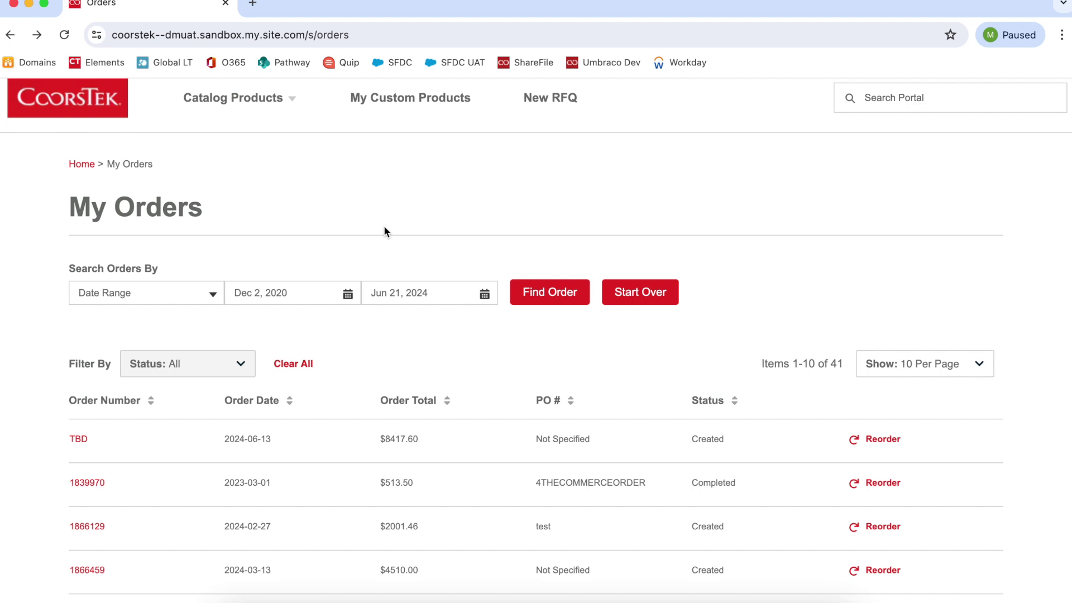
click(89, 482)
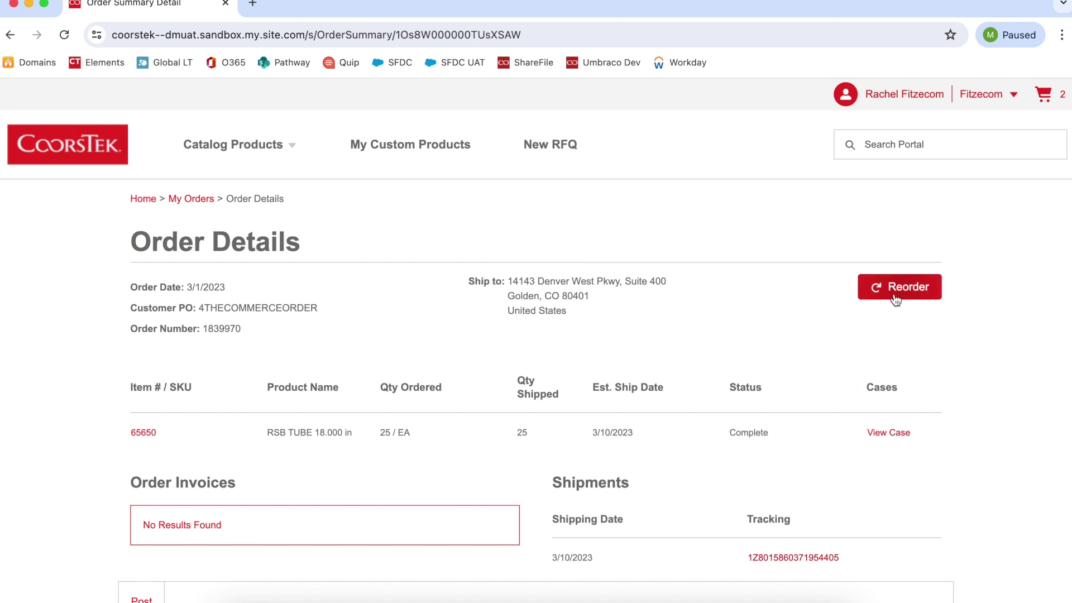
- Share the update 'HELLO' on the order's feed
scroll(782, 421, down, 3)
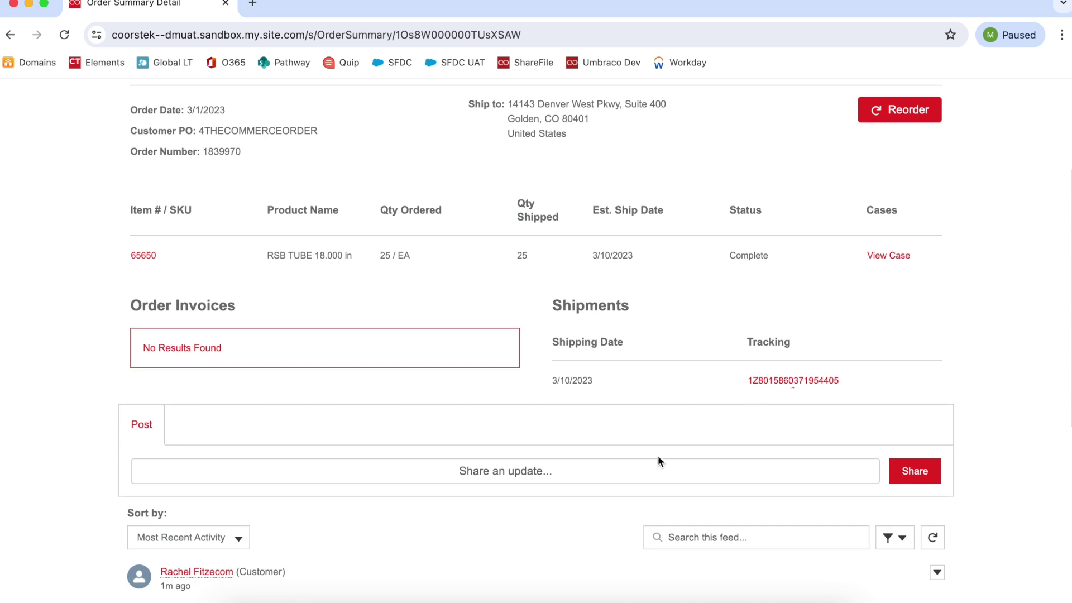
click(643, 470)
text(H)
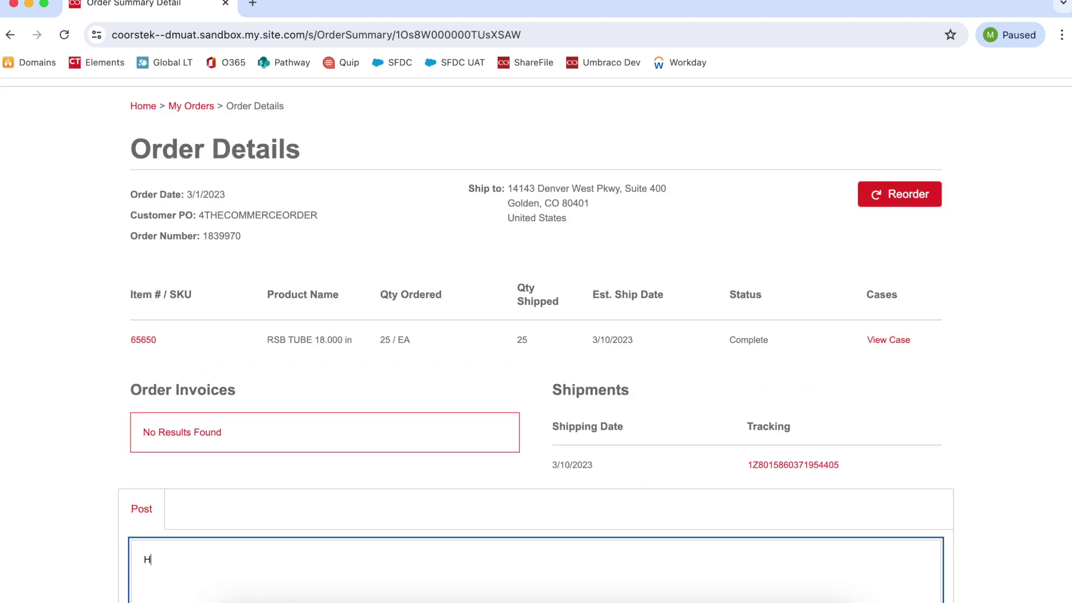
text(ELLO)
scroll(642, 469, down, 2)
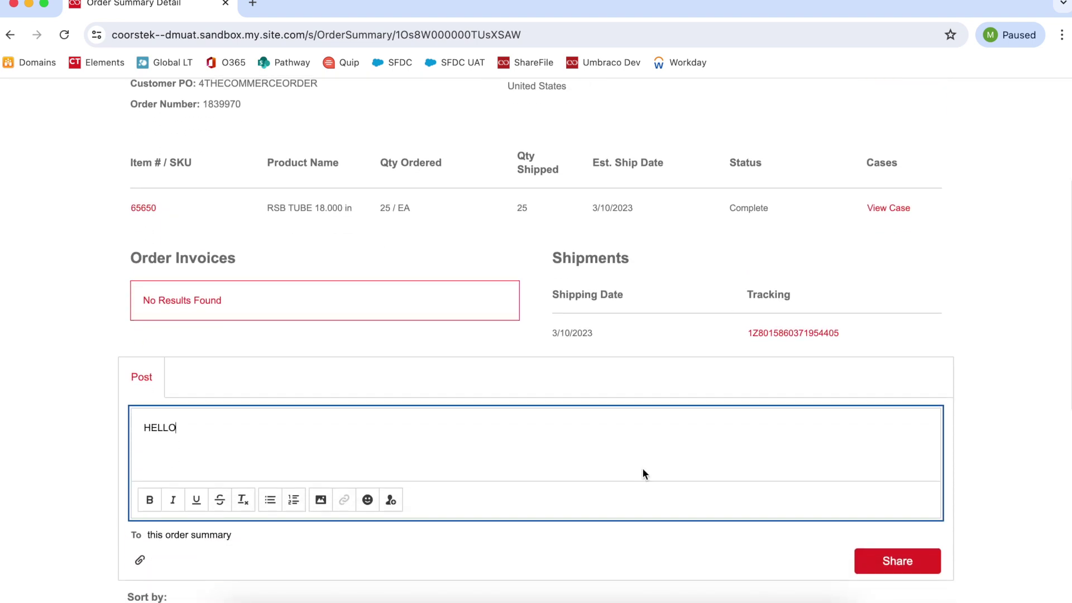
click(868, 560)
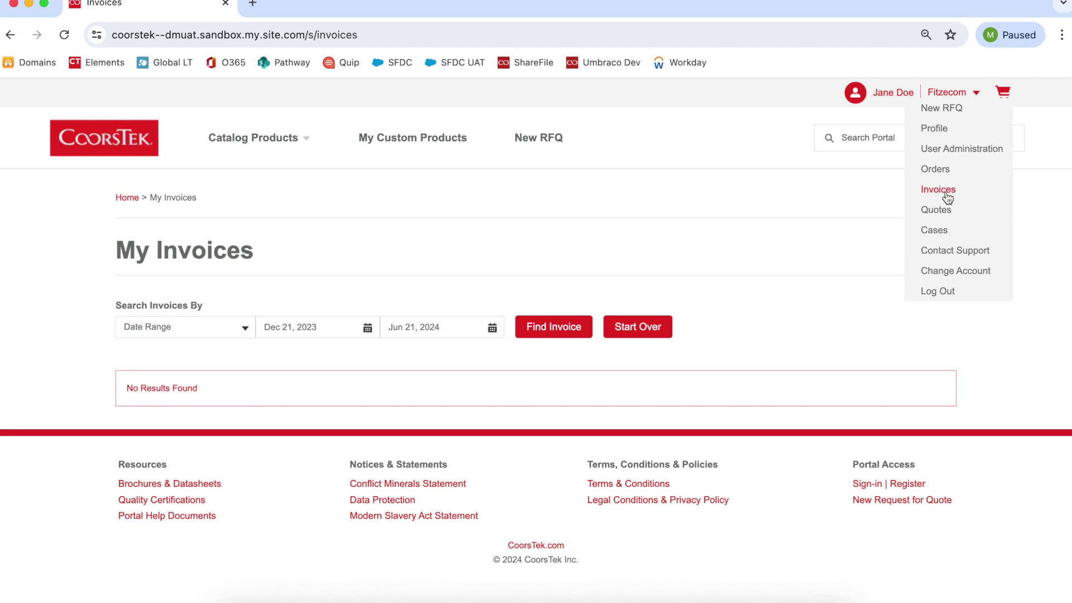
- Set the invoice search start date to Dec 2, 2020
click(367, 328)
click(417, 352)
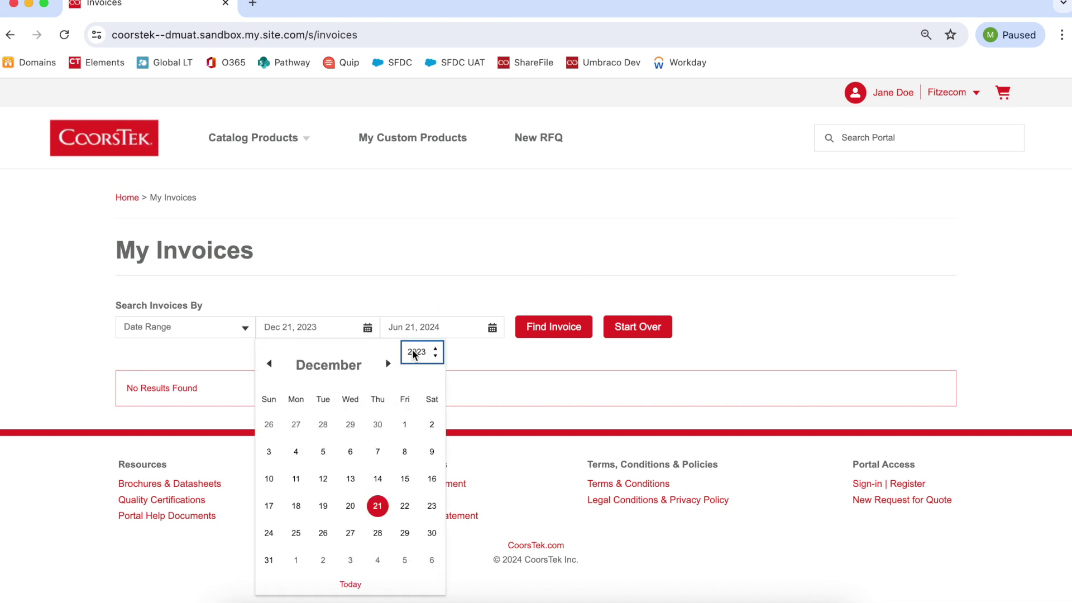
click(421, 302)
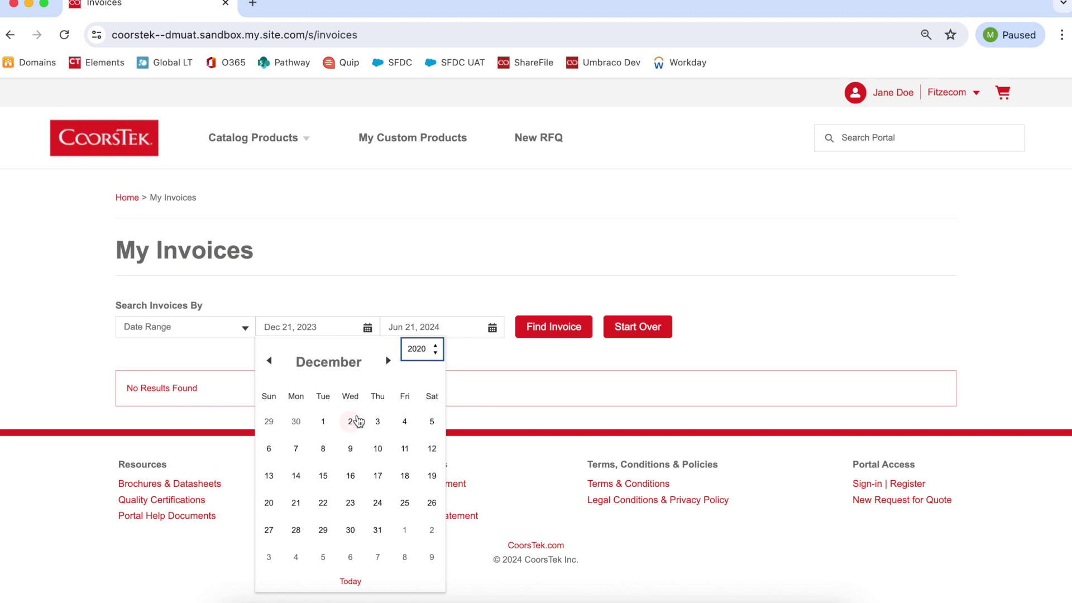
click(353, 425)
- Search the widened date range and download the PDF of invoice 3720268
click(541, 325)
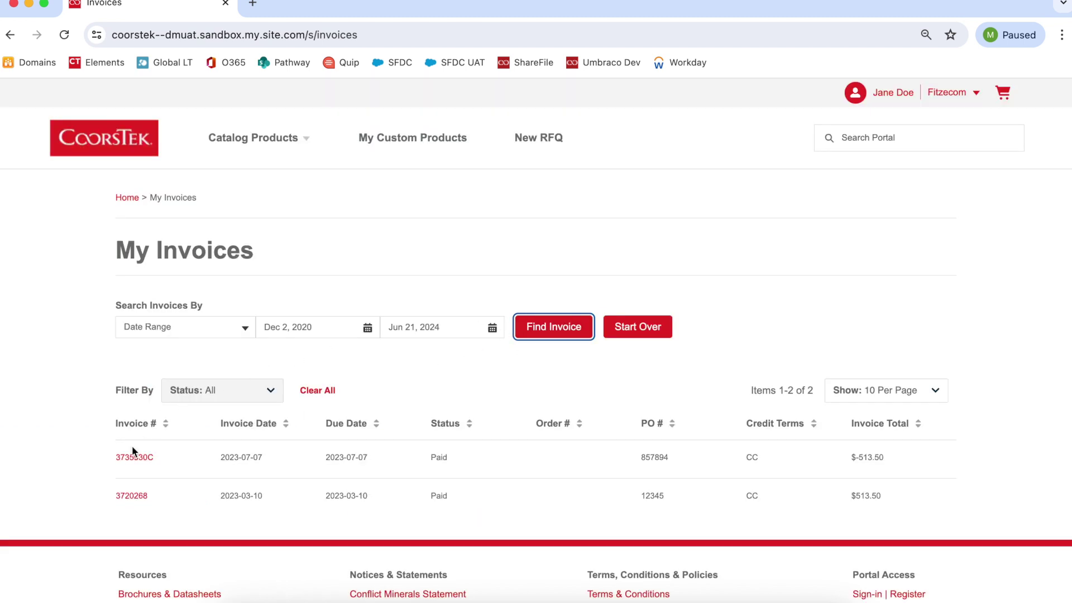
click(133, 496)
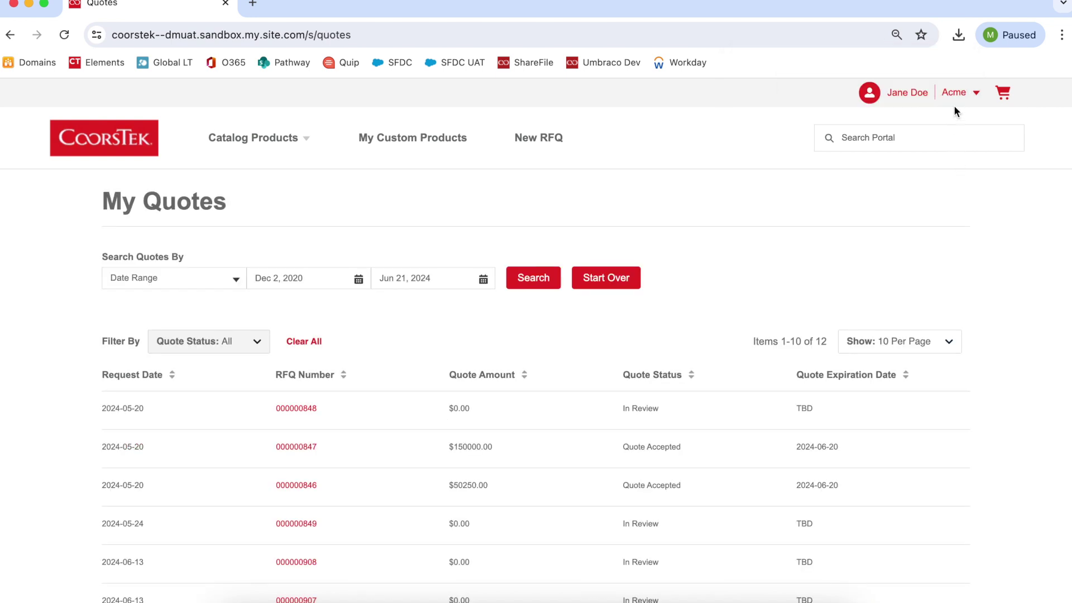
click(954, 105)
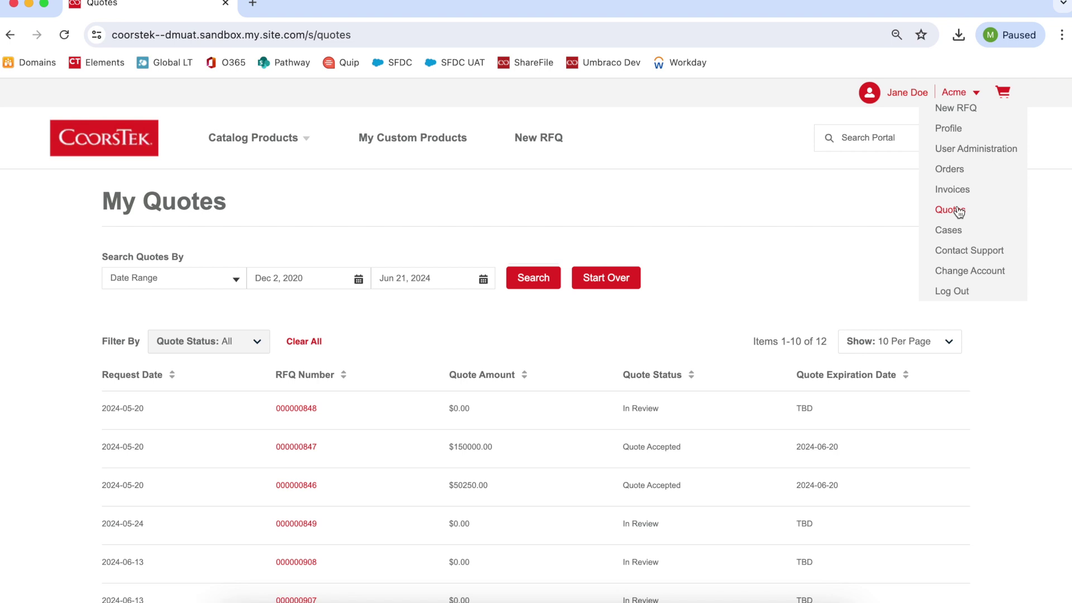
click(959, 211)
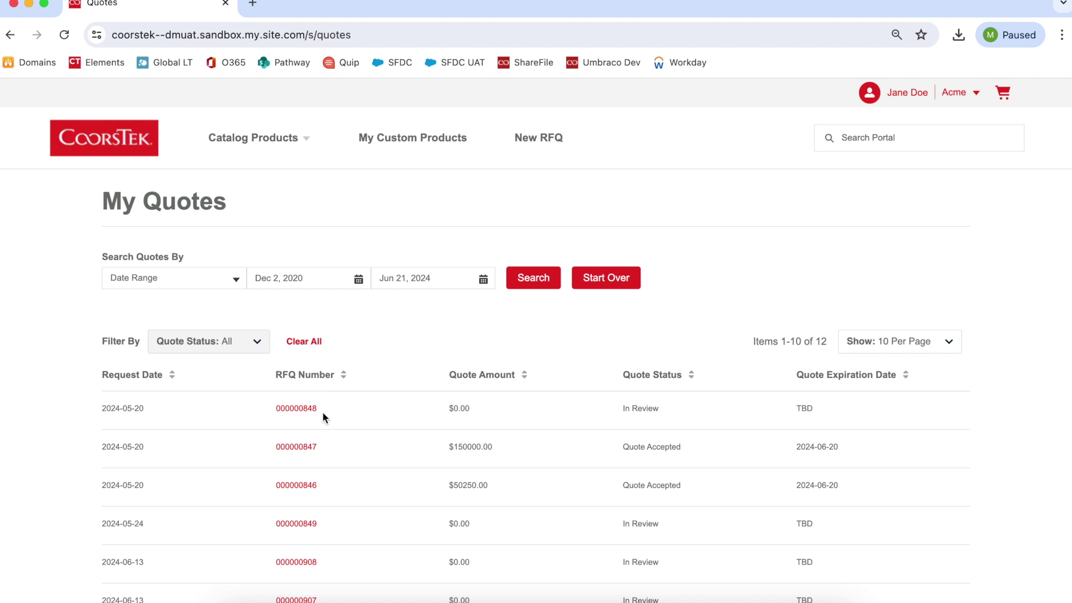
click(316, 447)
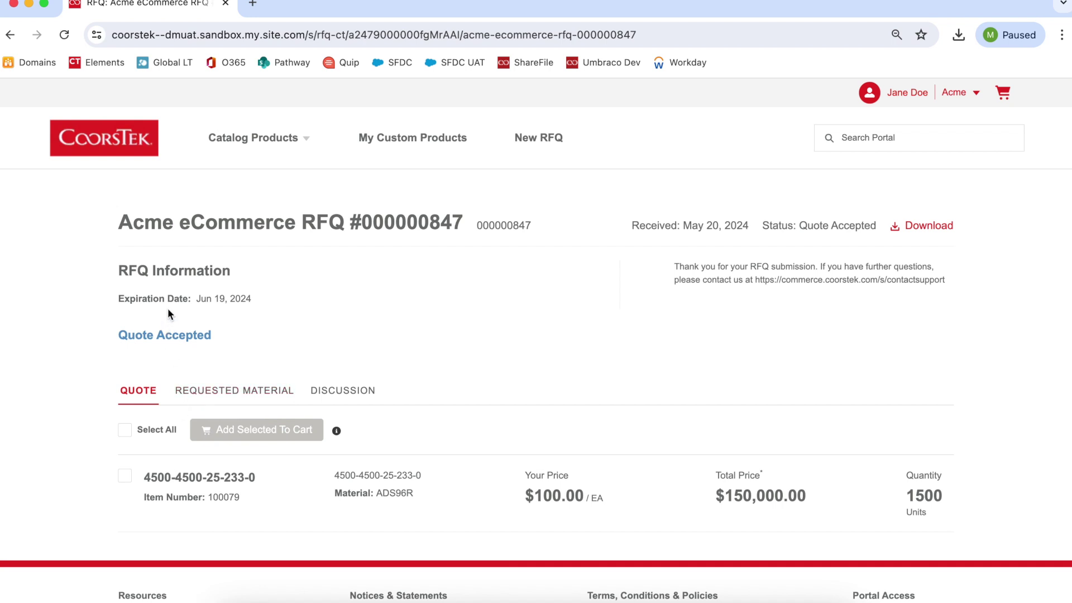
click(326, 396)
scroll(326, 398, down, 3)
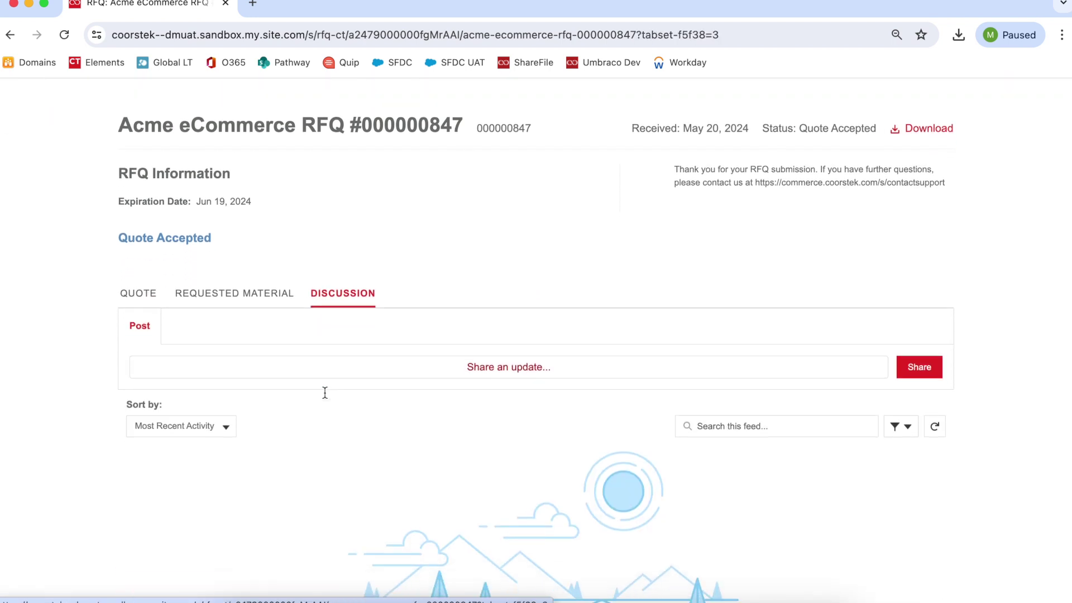
scroll(325, 393, up, 2)
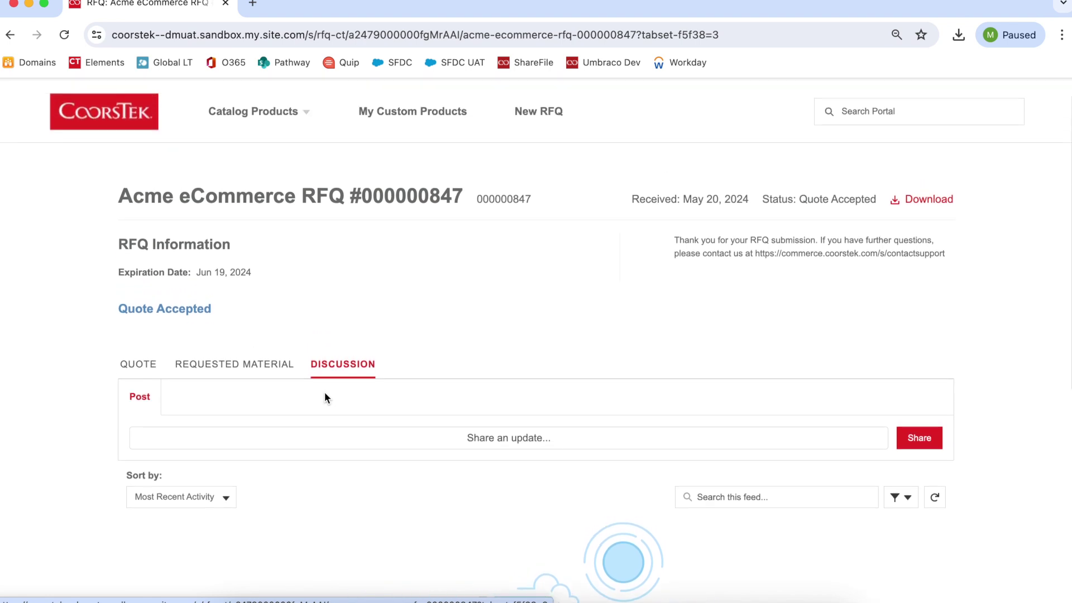
scroll(592, 224, up, 1)
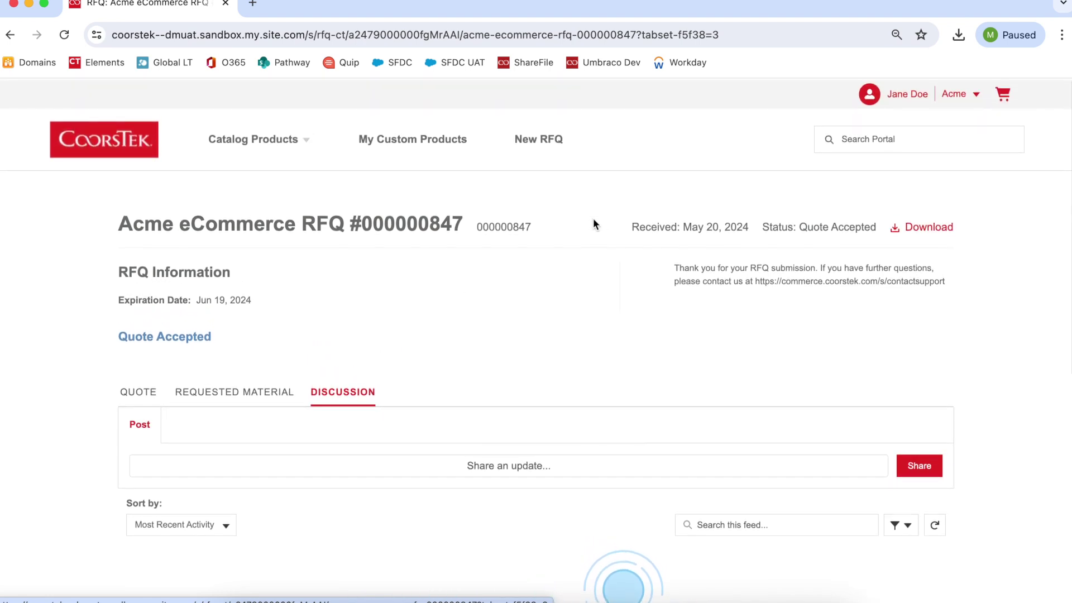
click(950, 94)
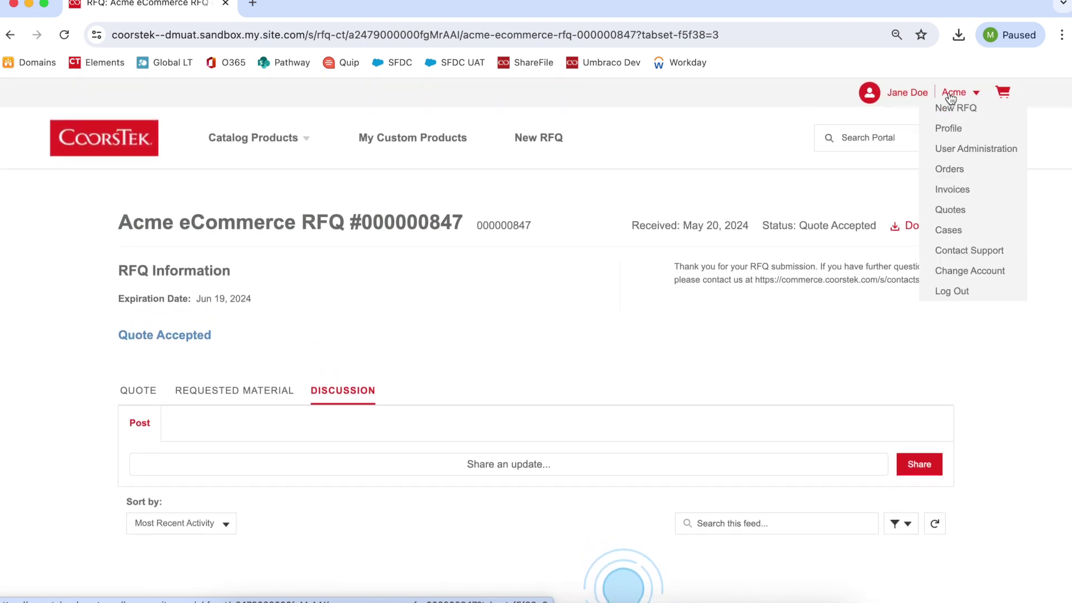
click(944, 231)
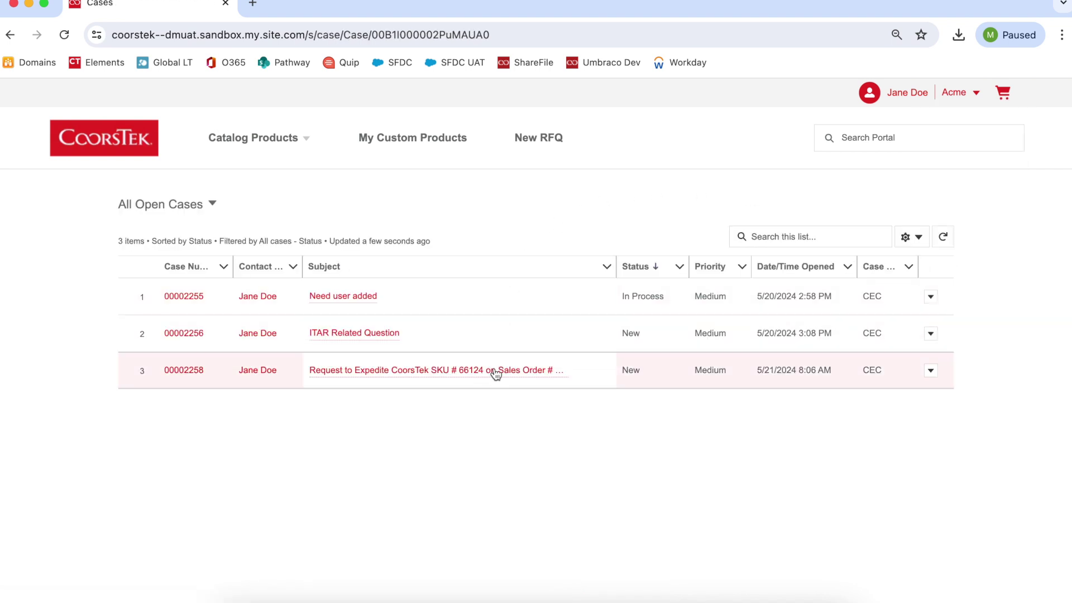
mouse_move(494, 376)
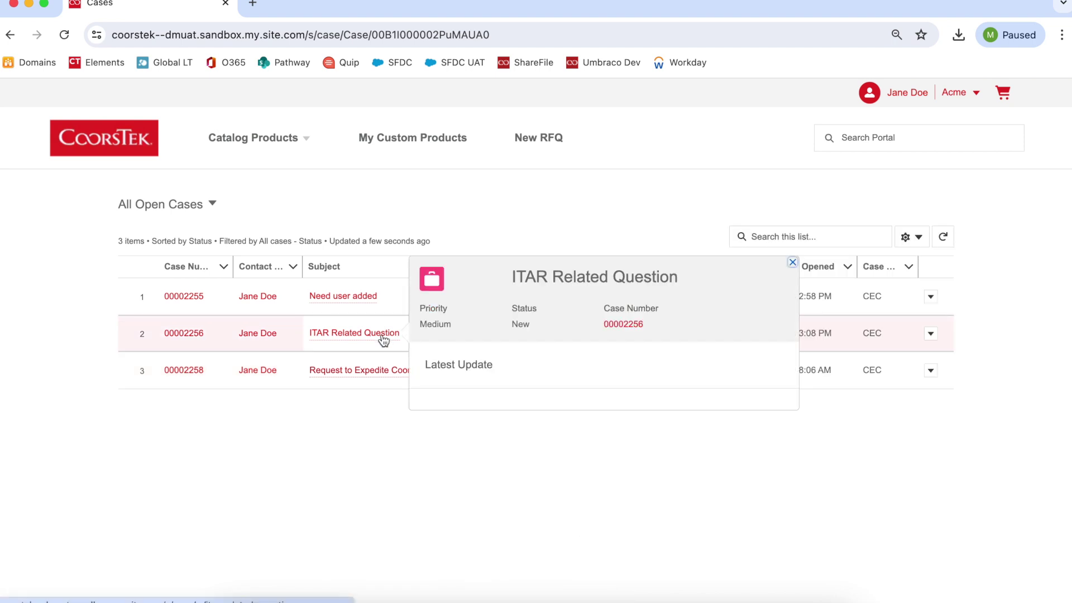
mouse_move(374, 304)
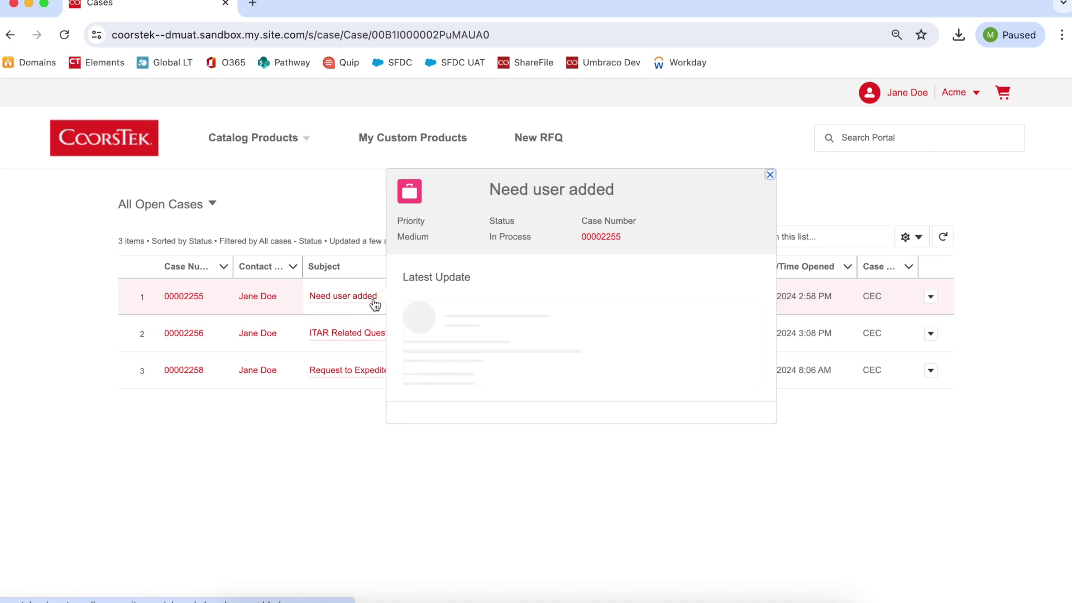
click(212, 206)
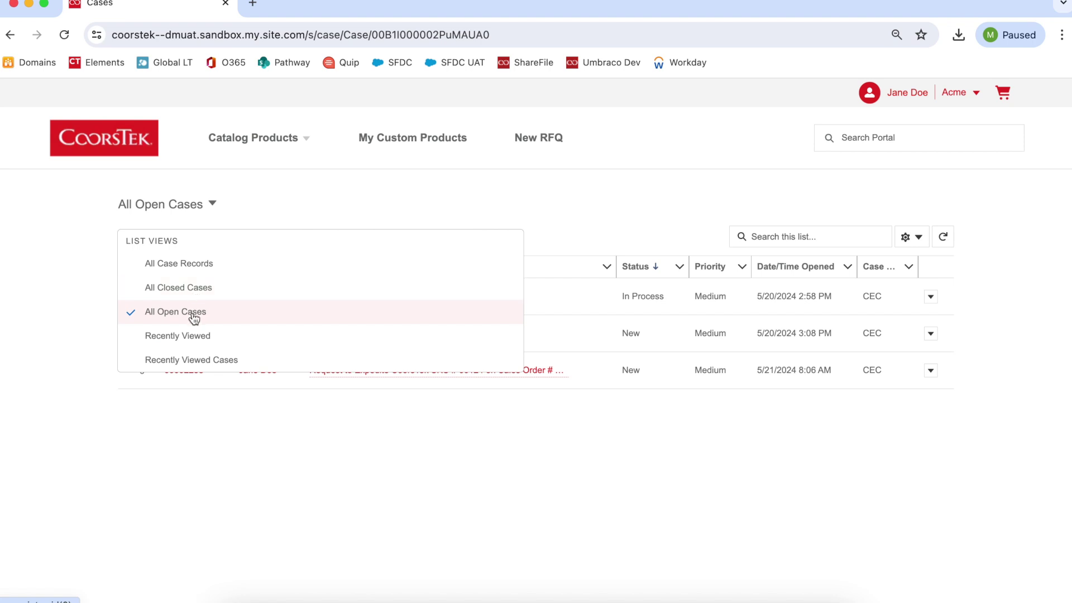
click(242, 396)
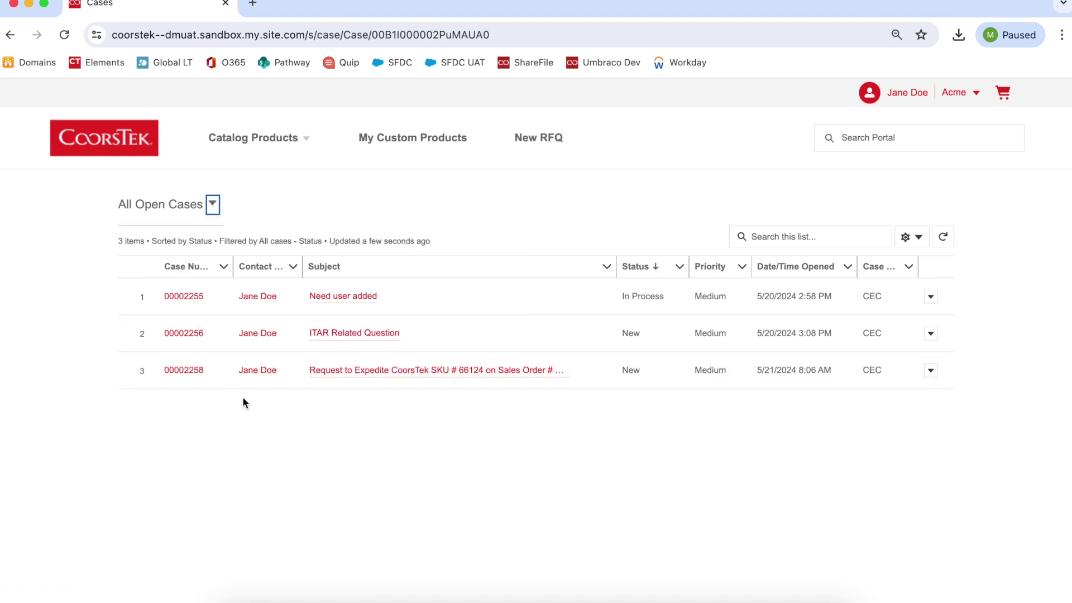
click(337, 368)
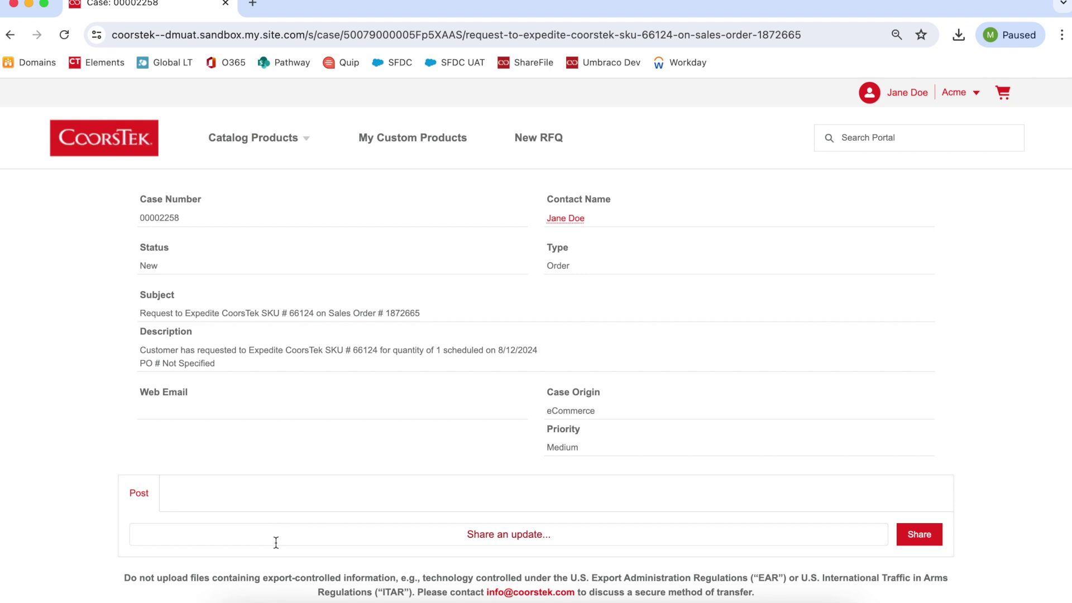
scroll(276, 542, down, 5)
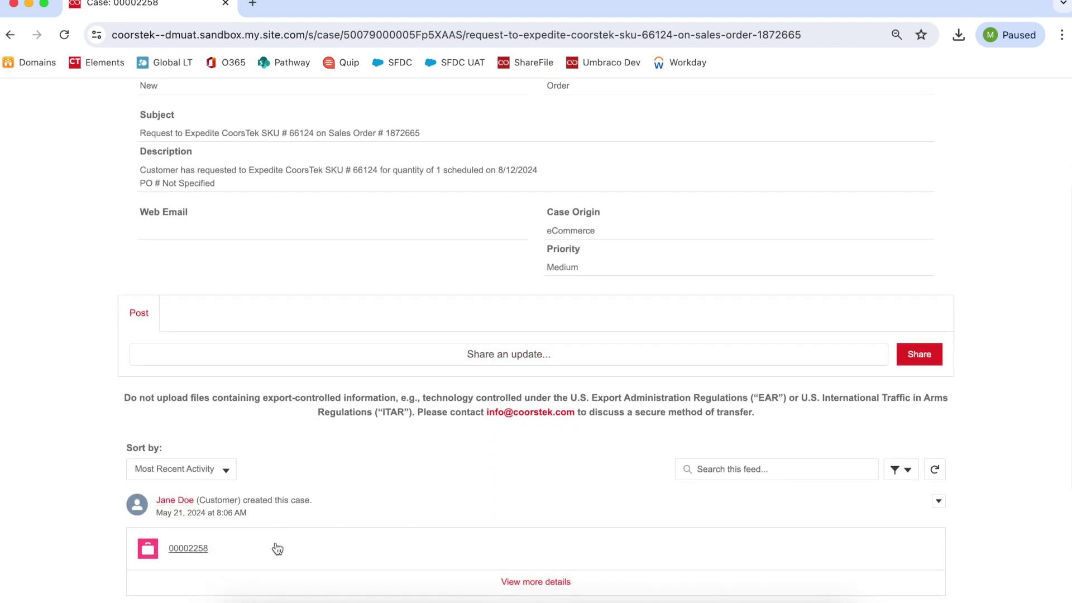
scroll(275, 543, down, 3)
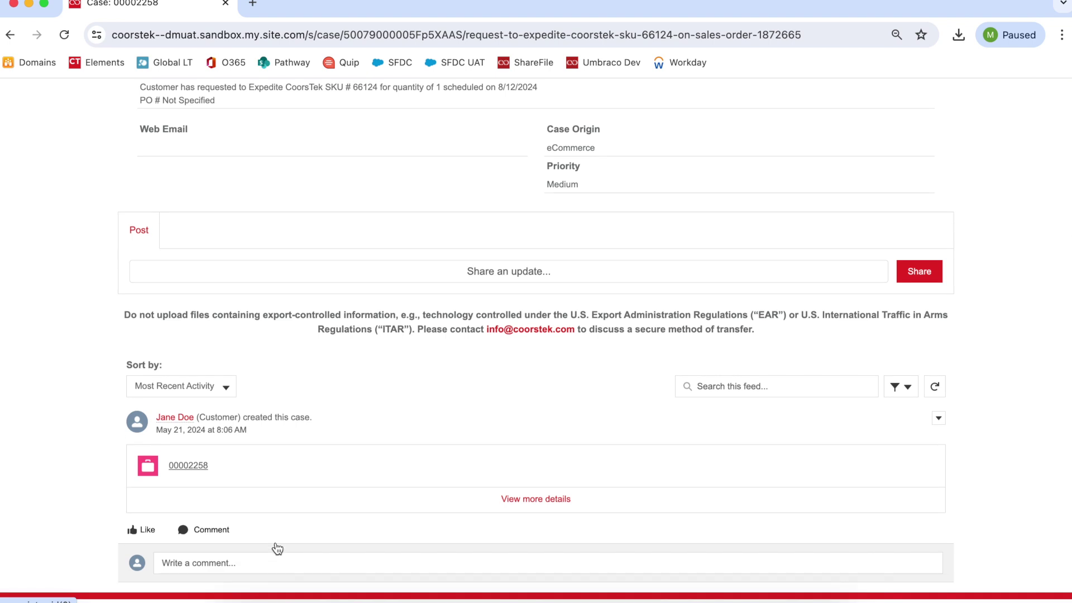
scroll(278, 549, up, 3)
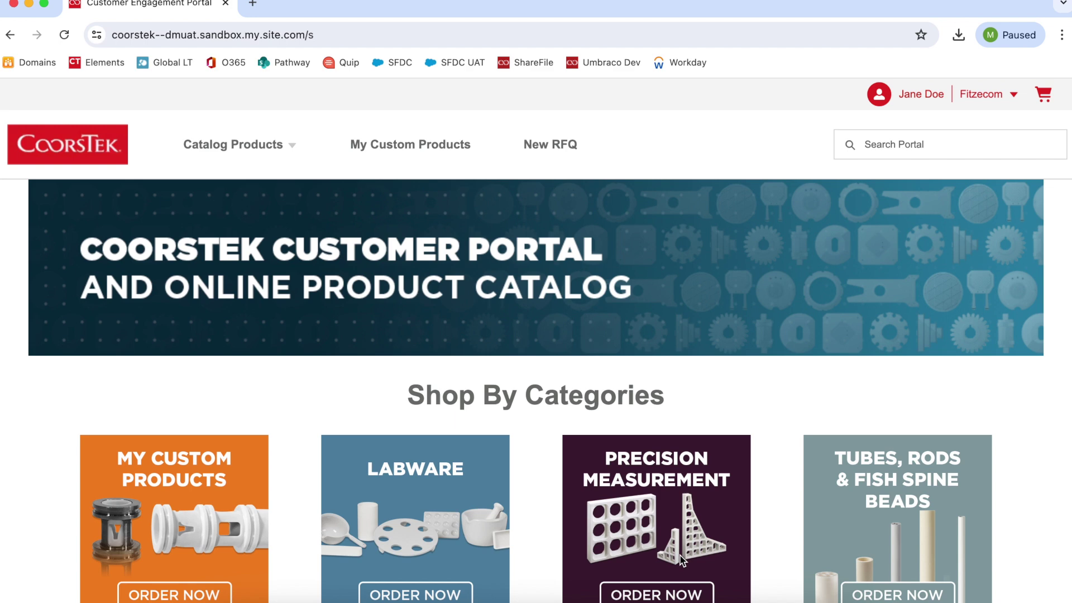
scroll(680, 555, down, 12)
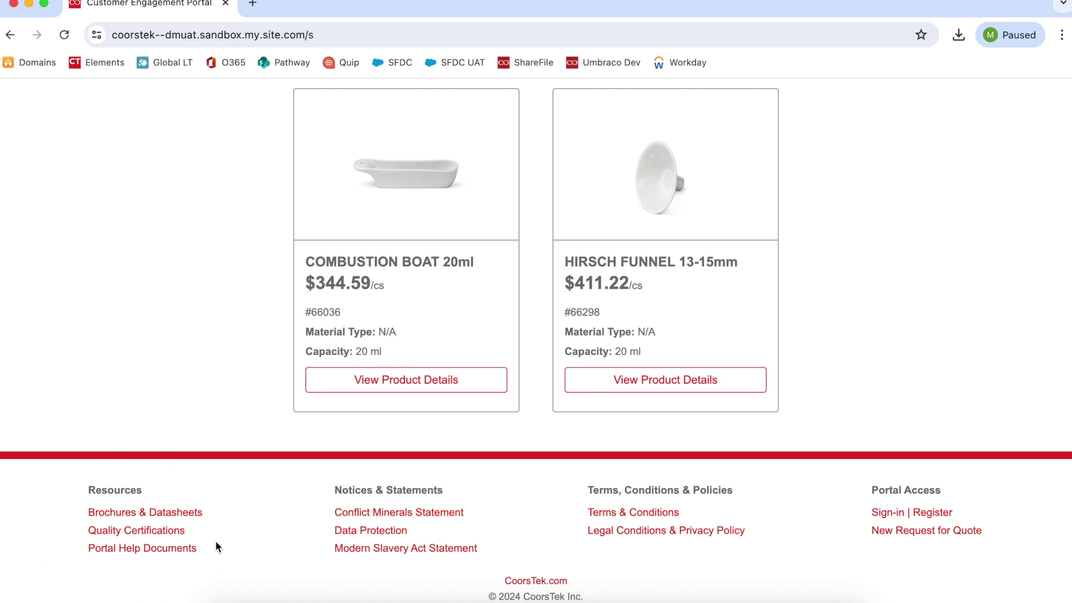
scroll(215, 541, up, 15)
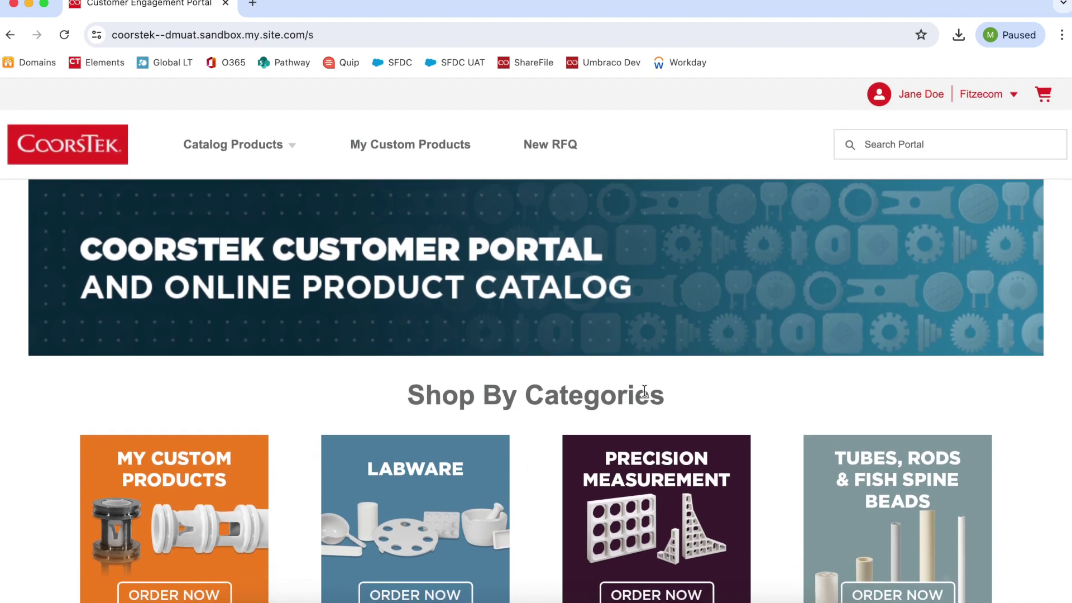
click(982, 100)
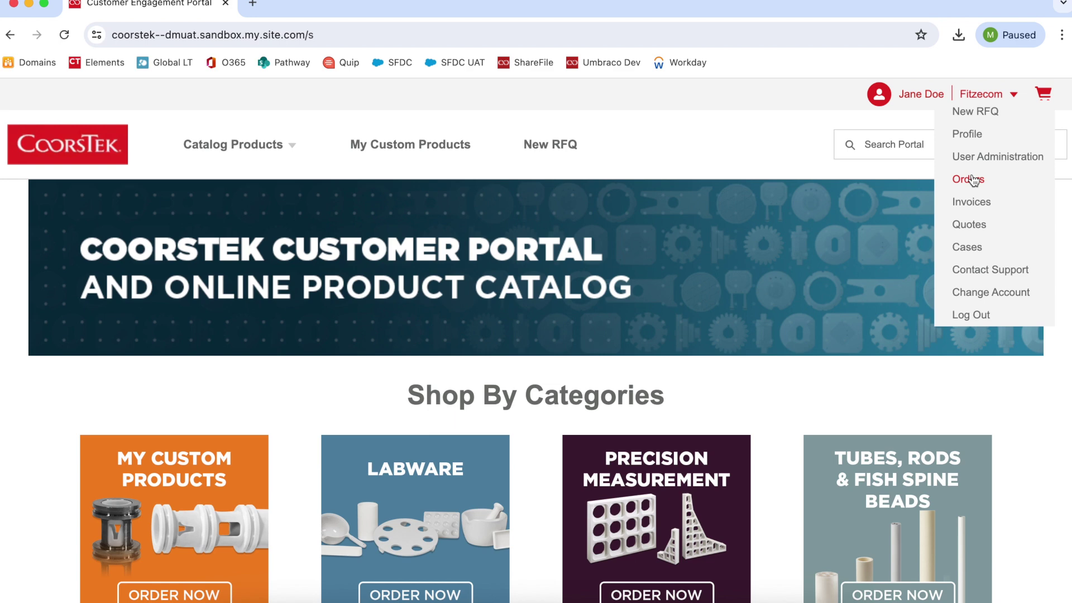
- Review the Contact Customer Support request Type options, leaving Type set to None
click(988, 270)
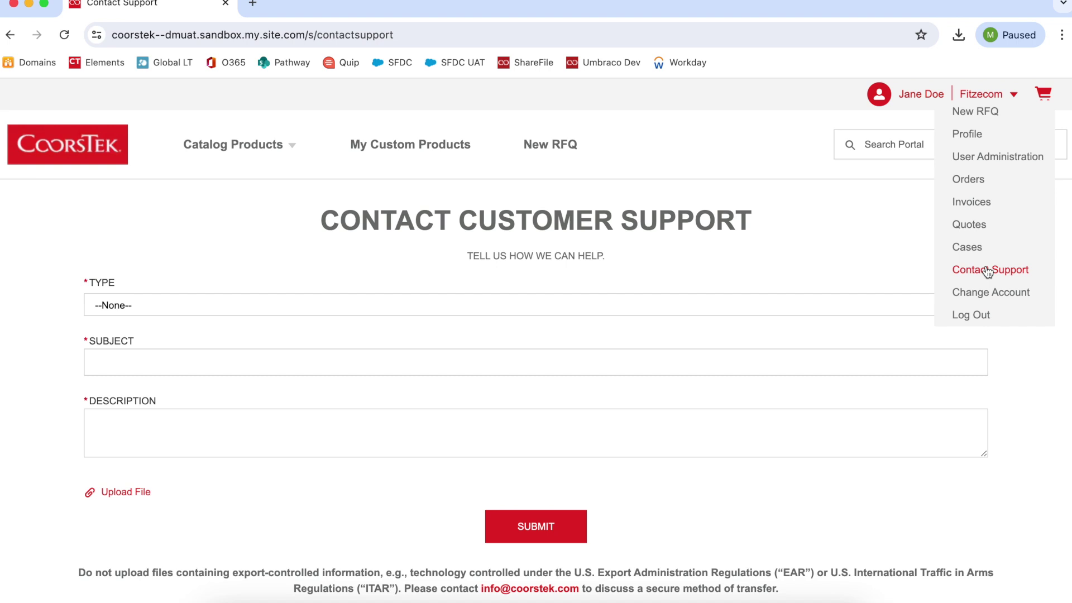
click(847, 311)
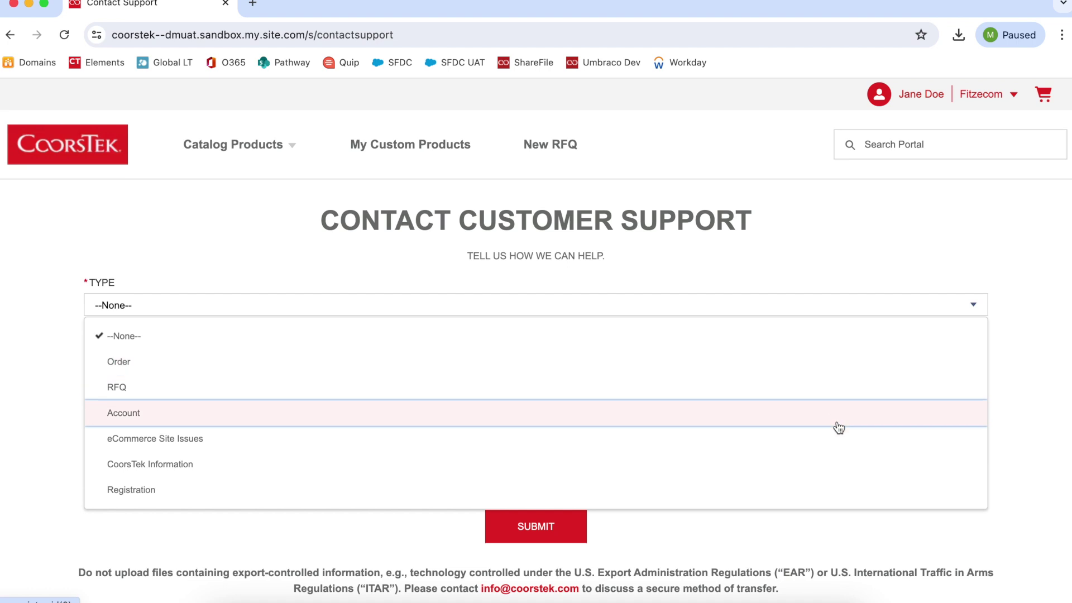
click(853, 529)
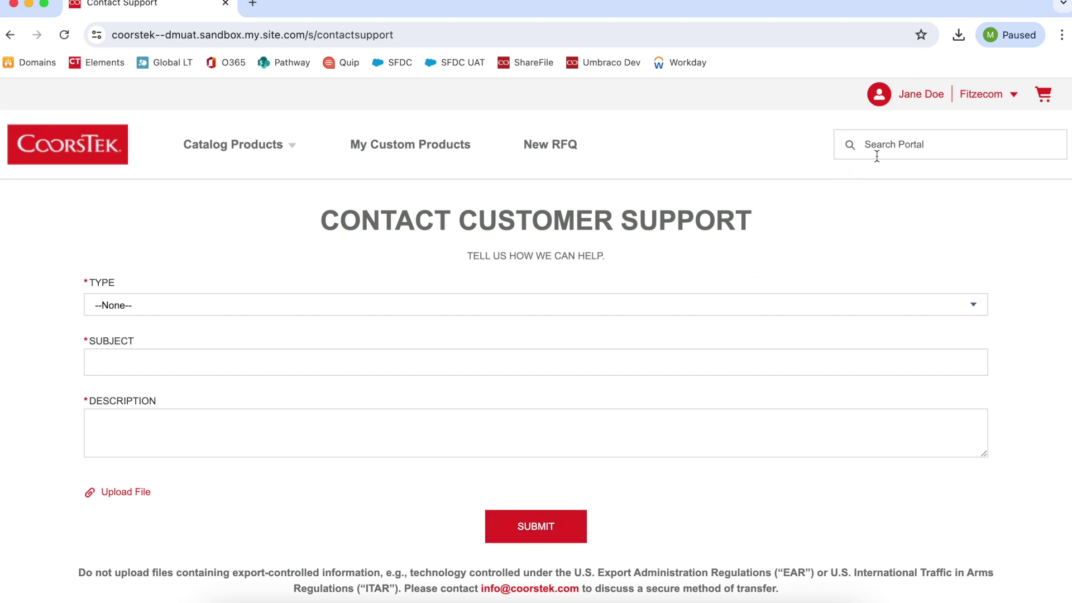
click(975, 95)
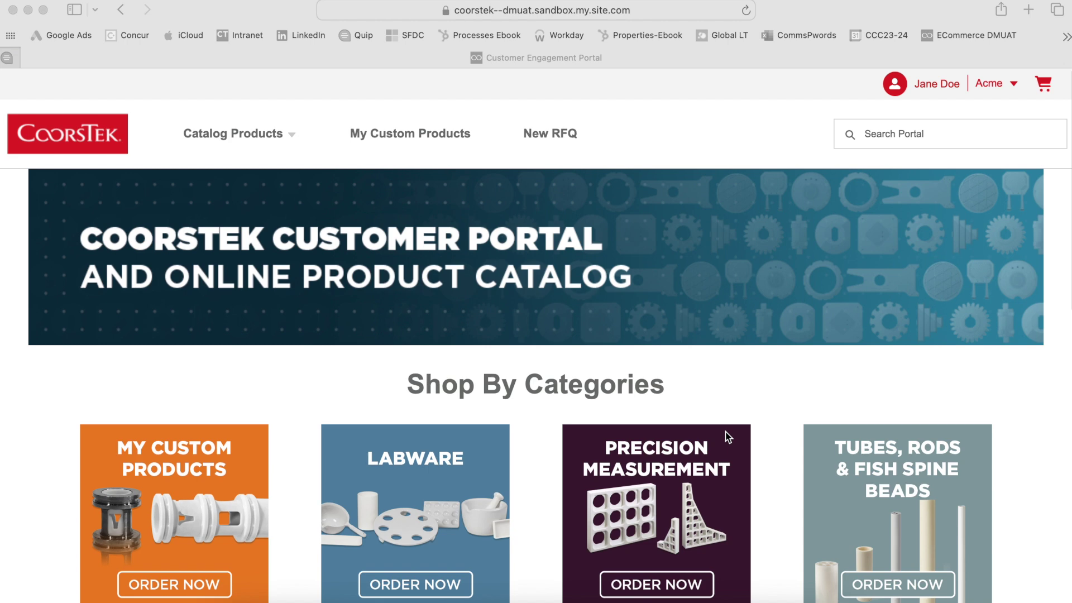
scroll(728, 437, down, 7)
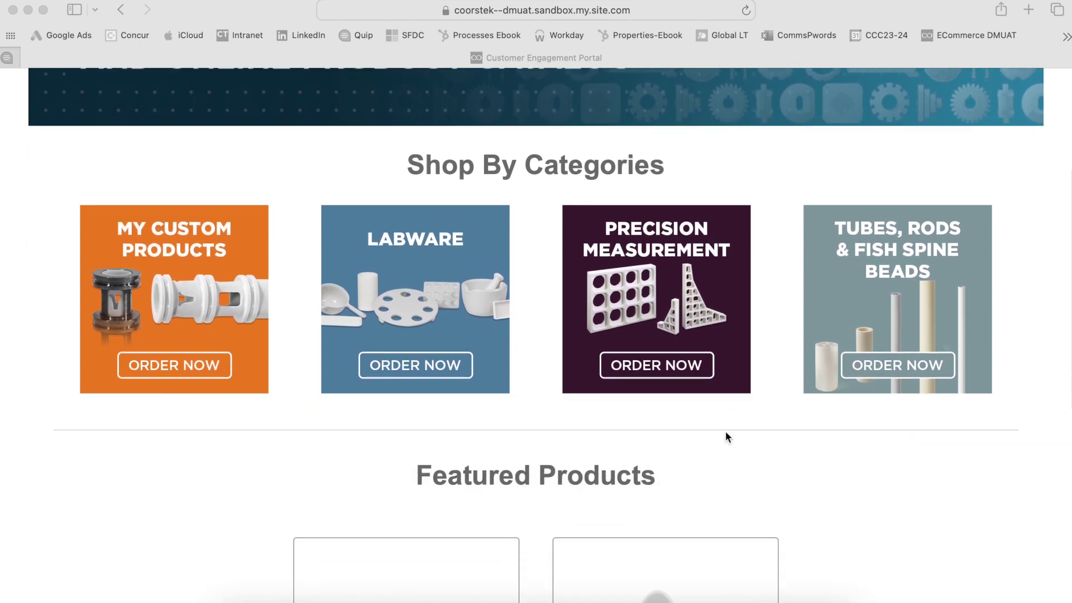
scroll(725, 431, down, 5)
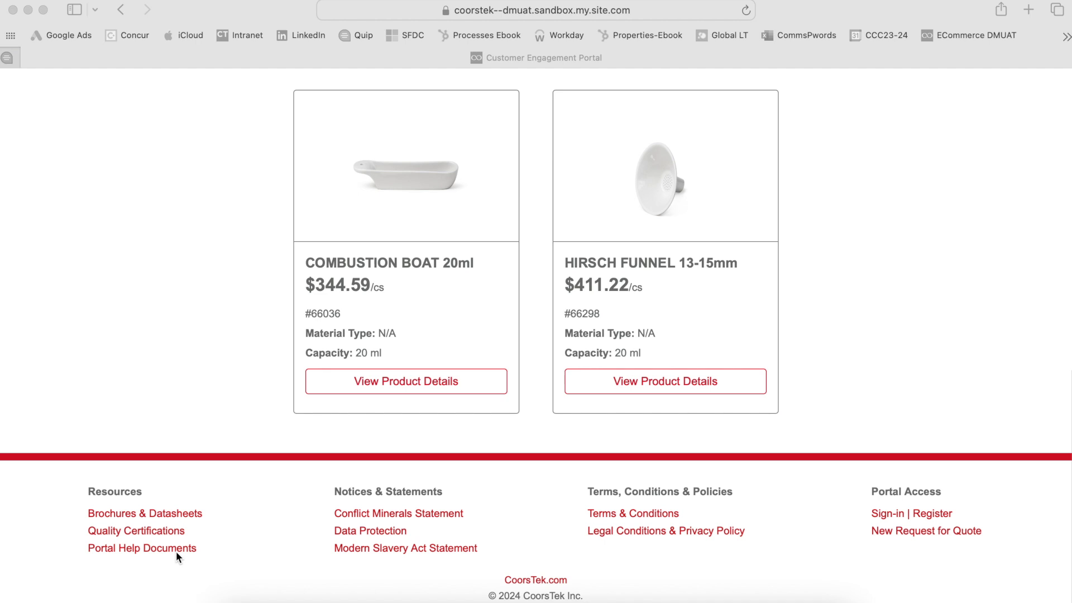
scroll(176, 551, up, 5)
scroll(186, 582, up, 3)
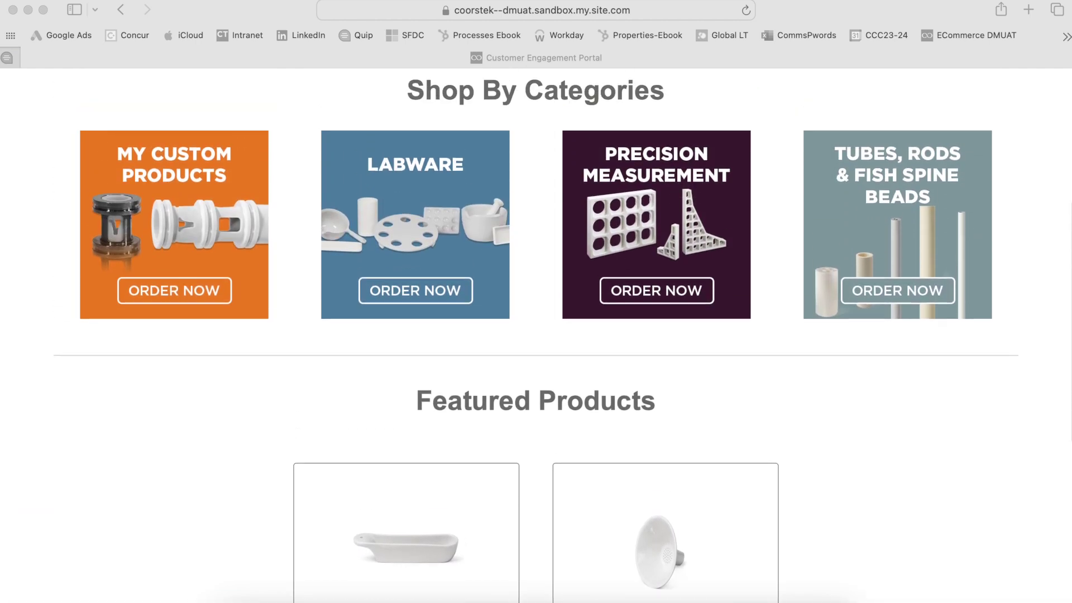
scroll(172, 561, up, 5)
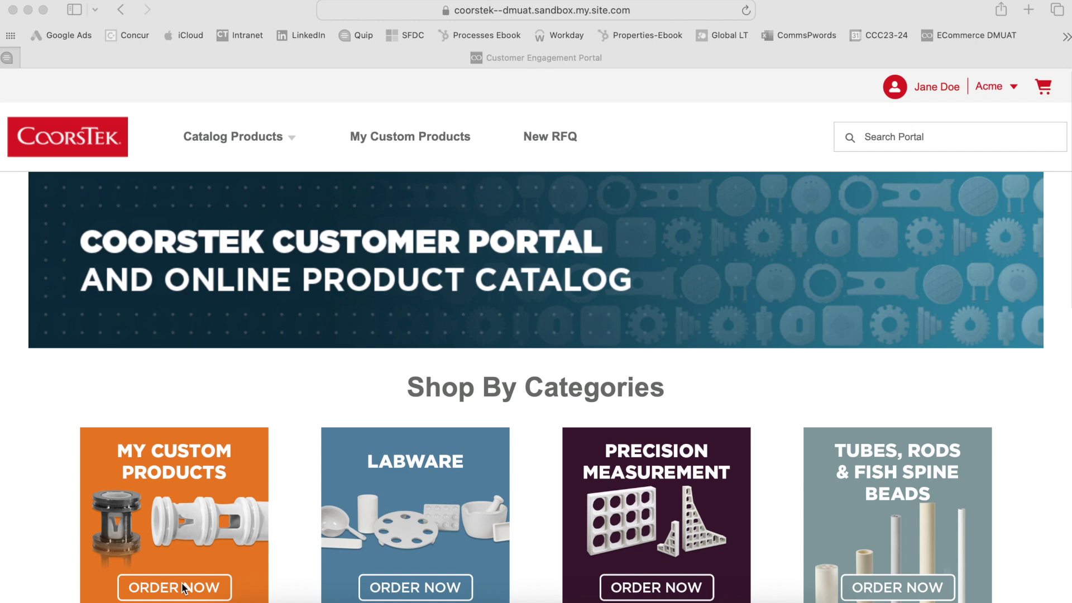
scroll(183, 587, down, 1)
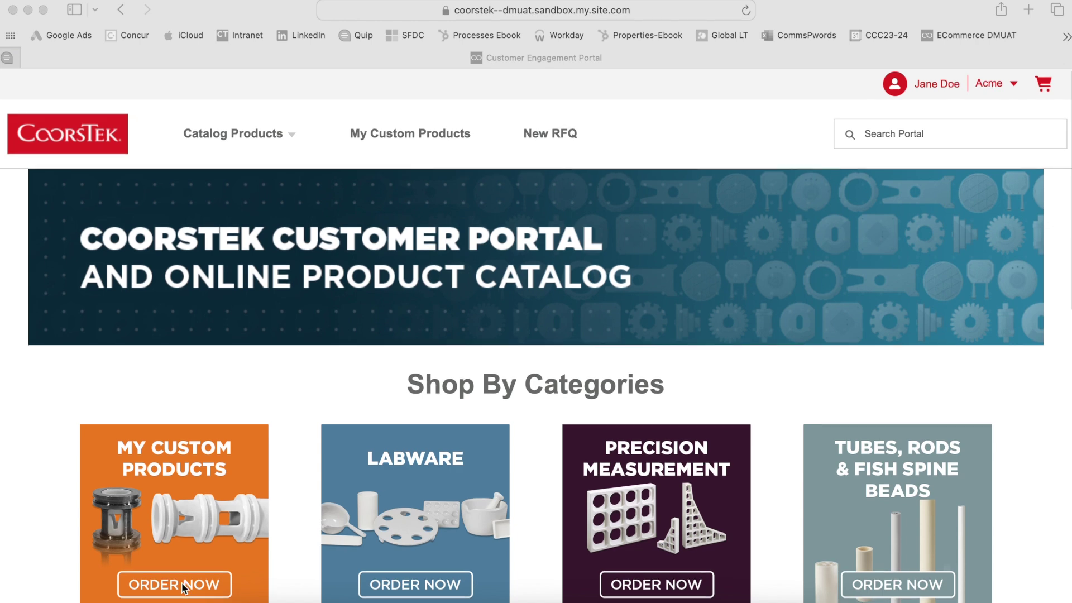